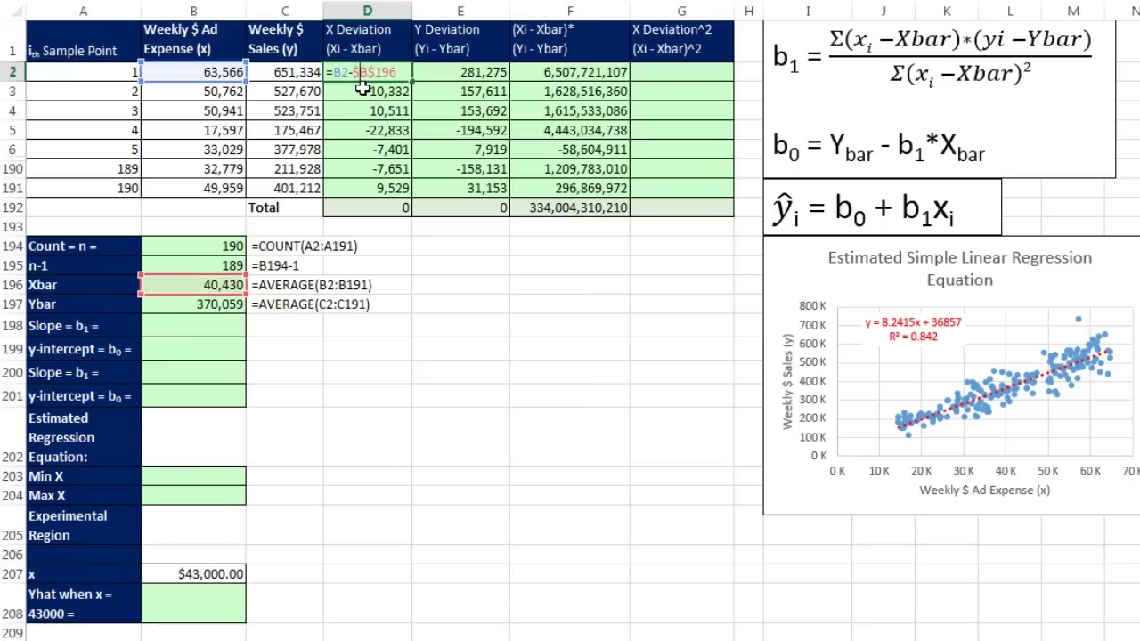
Inspect the row 2 formulas for the X deviation, Y deviation and their product, plus the product column's total in F192.
key(Escape)
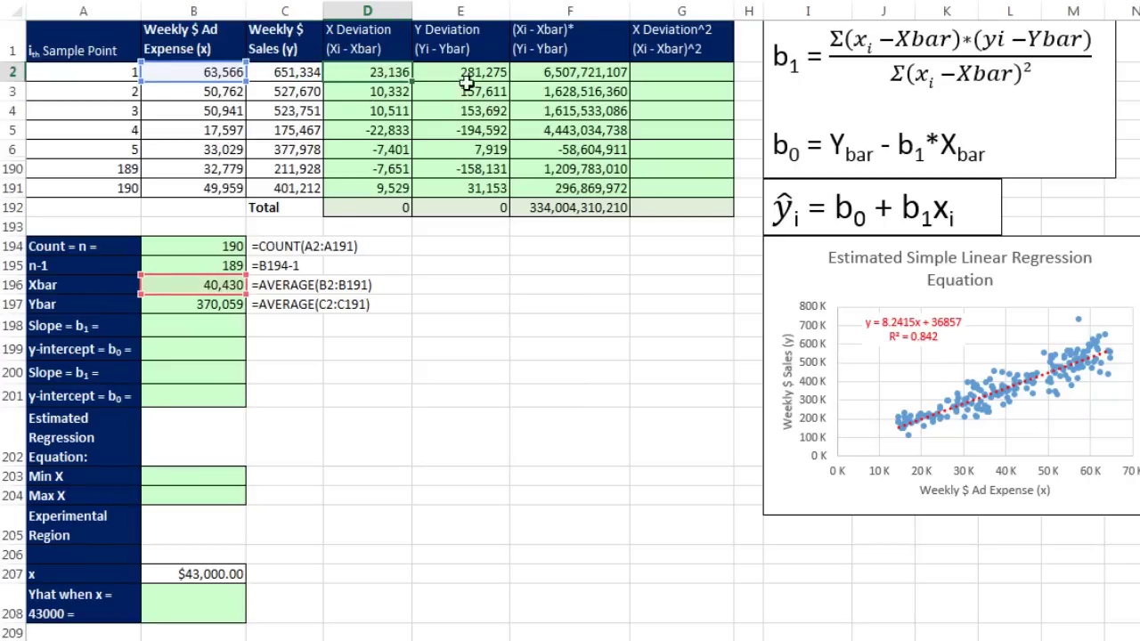
double_click(467, 76)
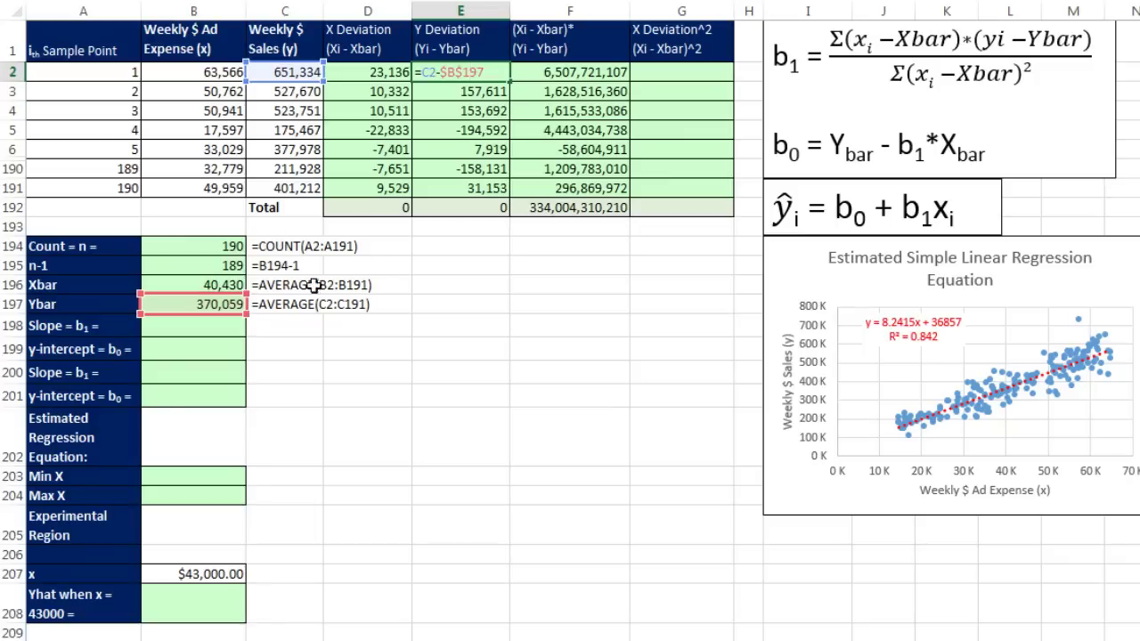
click(529, 76)
double_click(529, 76)
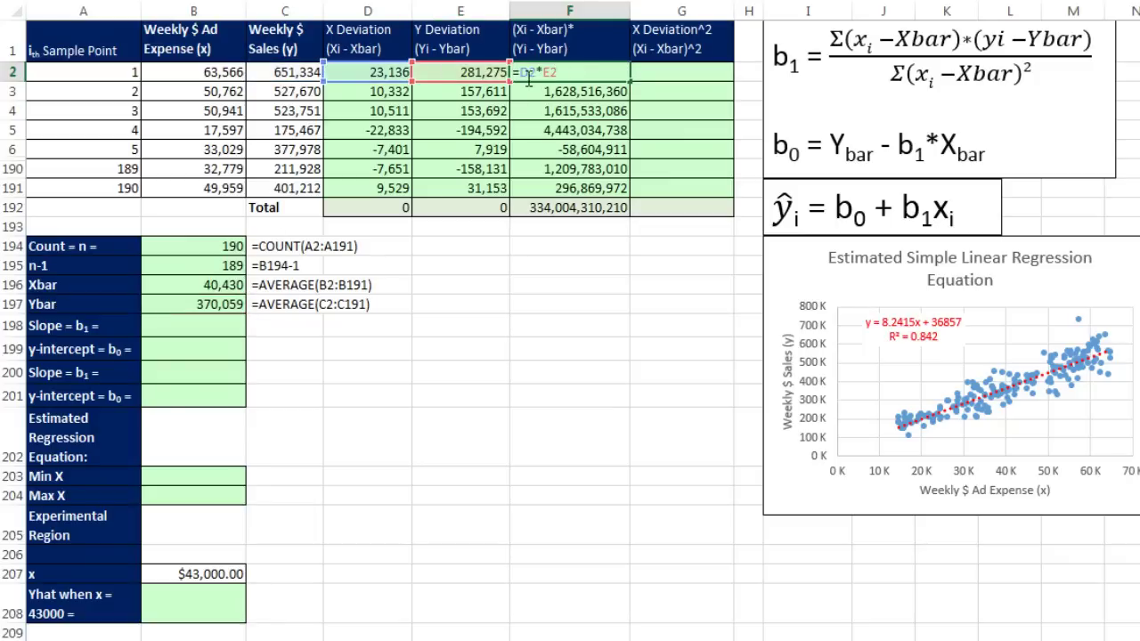
click(565, 209)
double_click(564, 208)
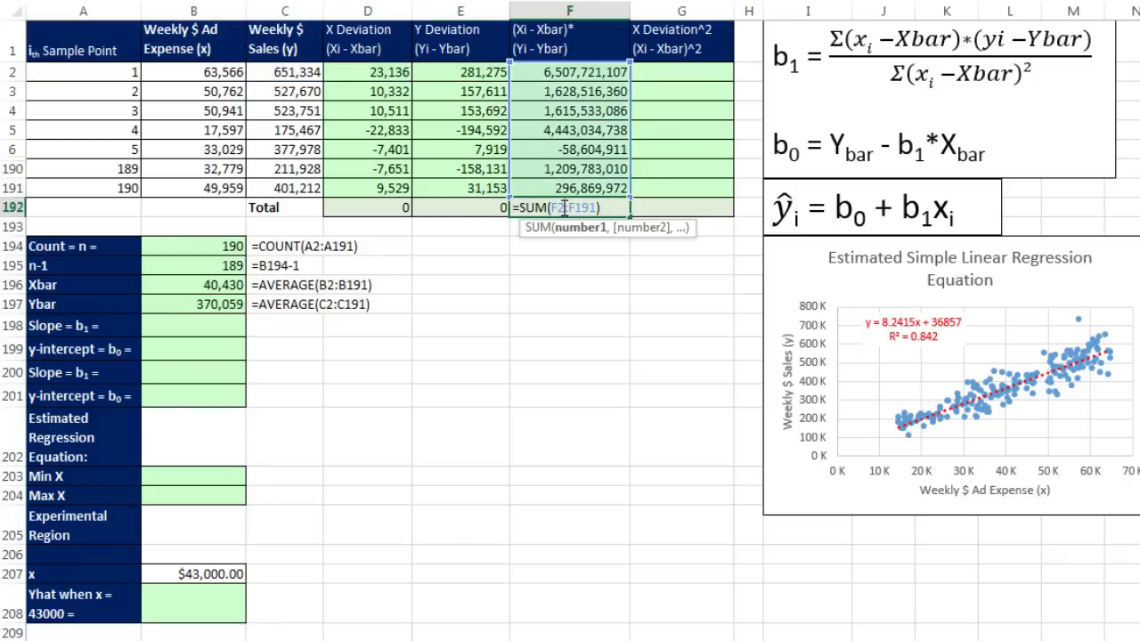
key(ctrl+Return)
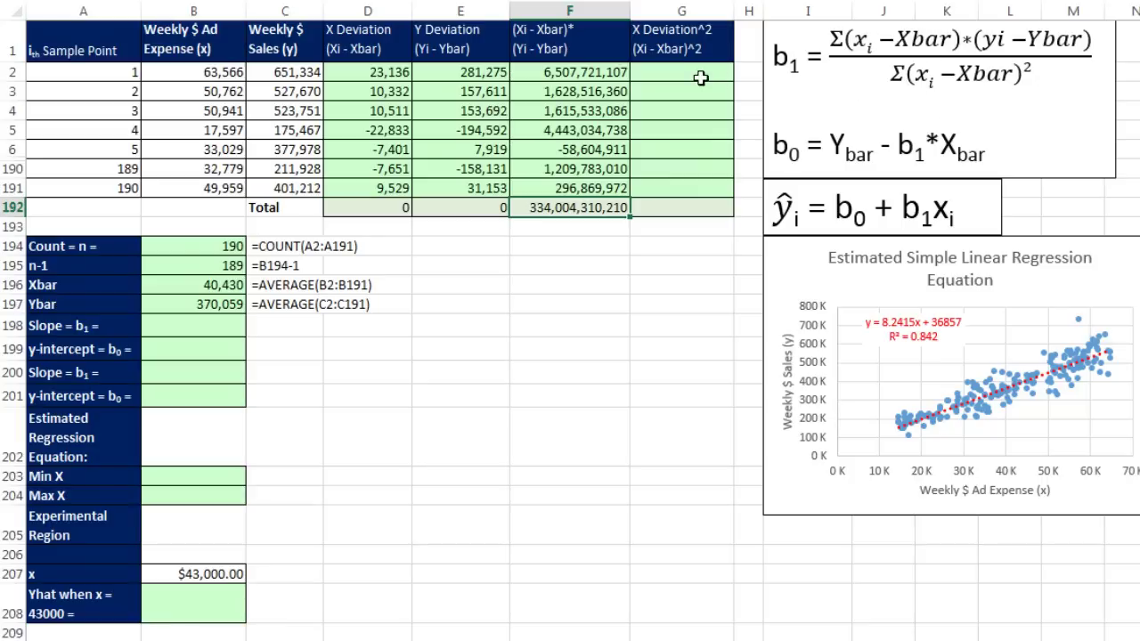
Calculate the squared X deviation for the first sample point in G2 with the formula =D2^2.
click(396, 71)
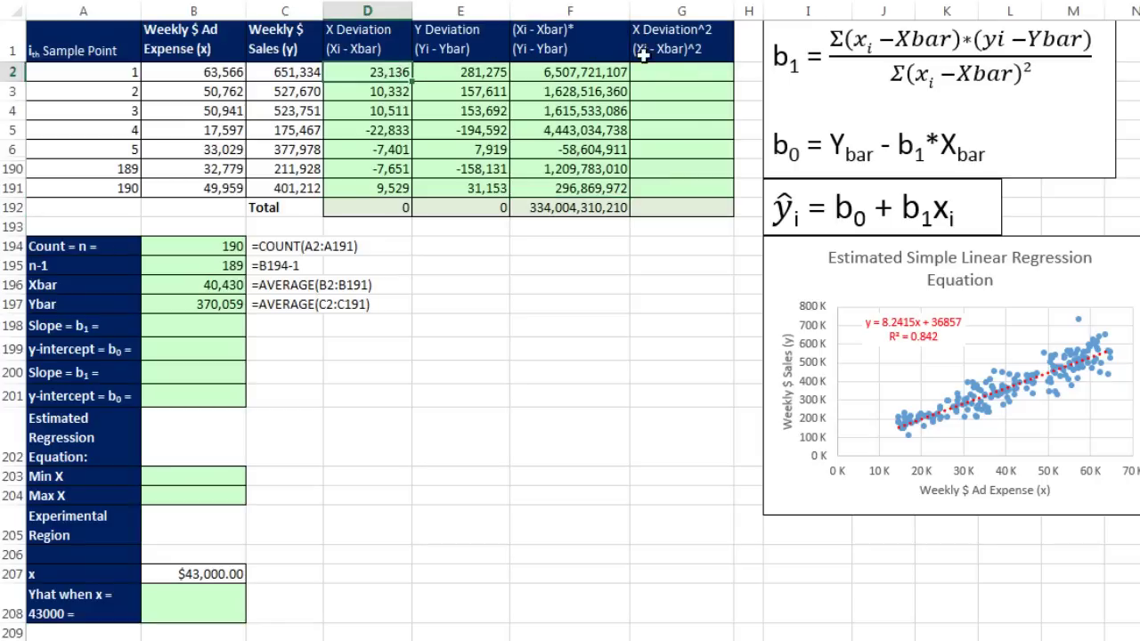
click(668, 72)
text(=)
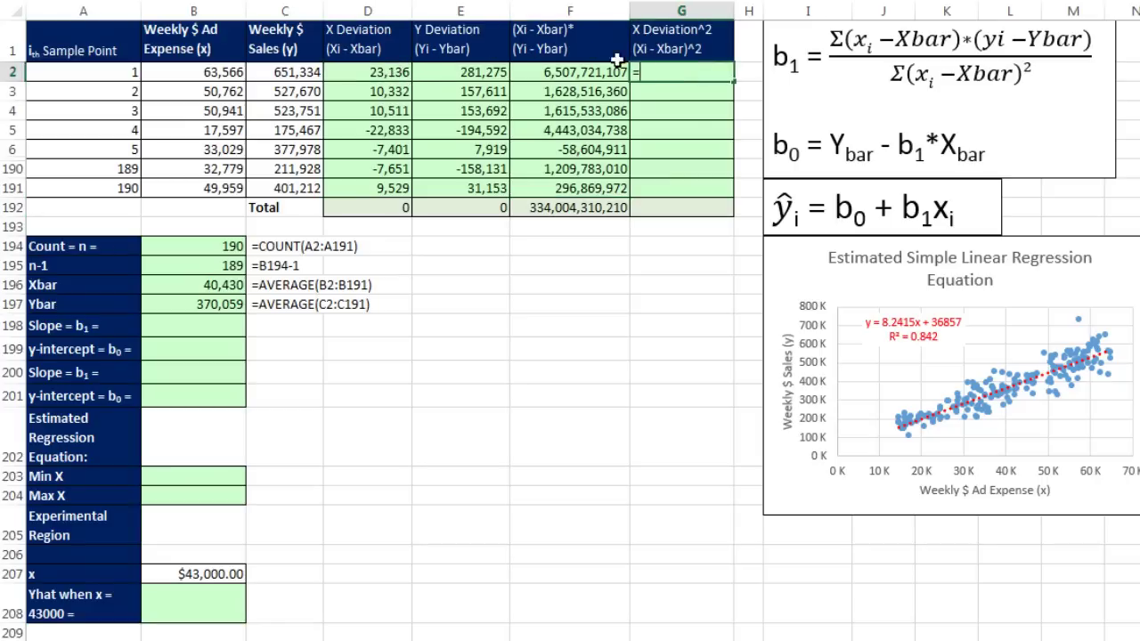
click(373, 75)
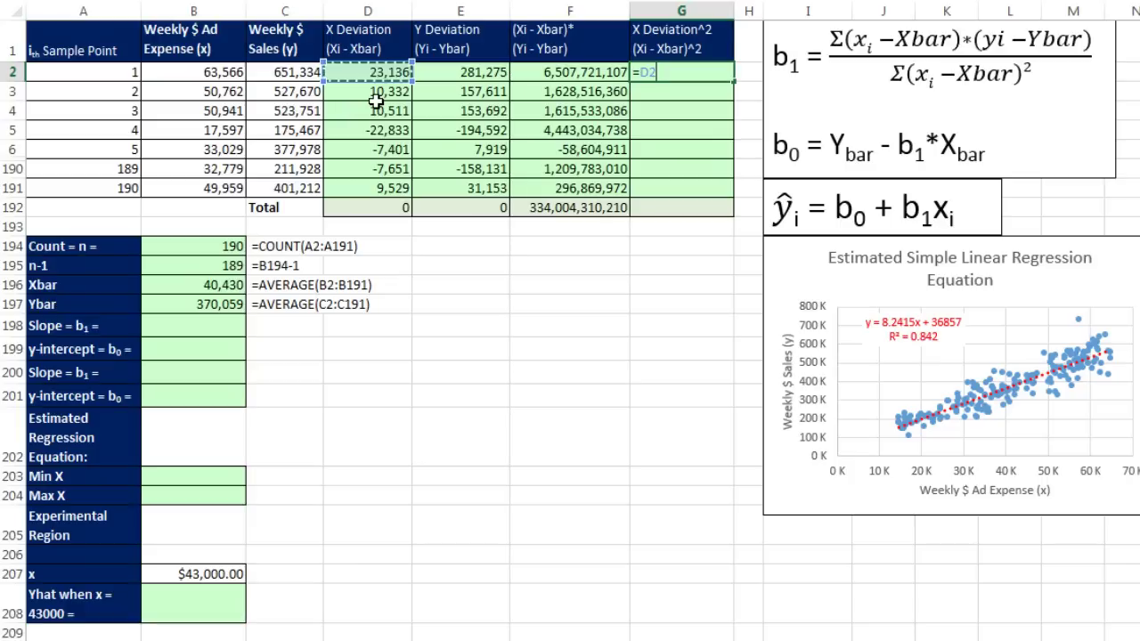
text(^)
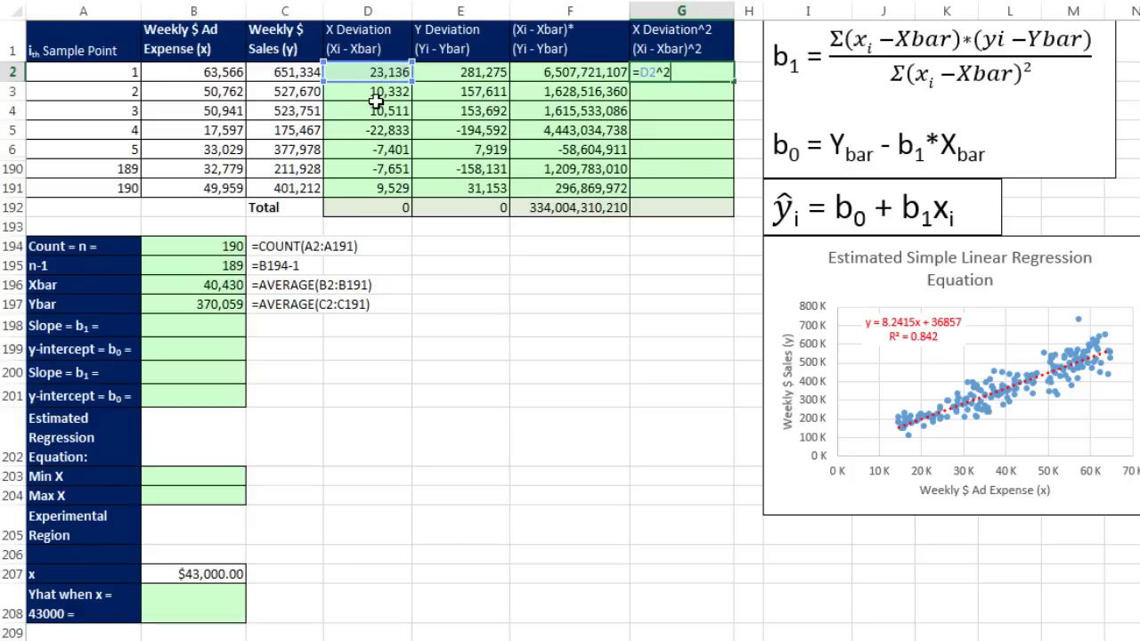
text(2)
key(ctrl+Return)
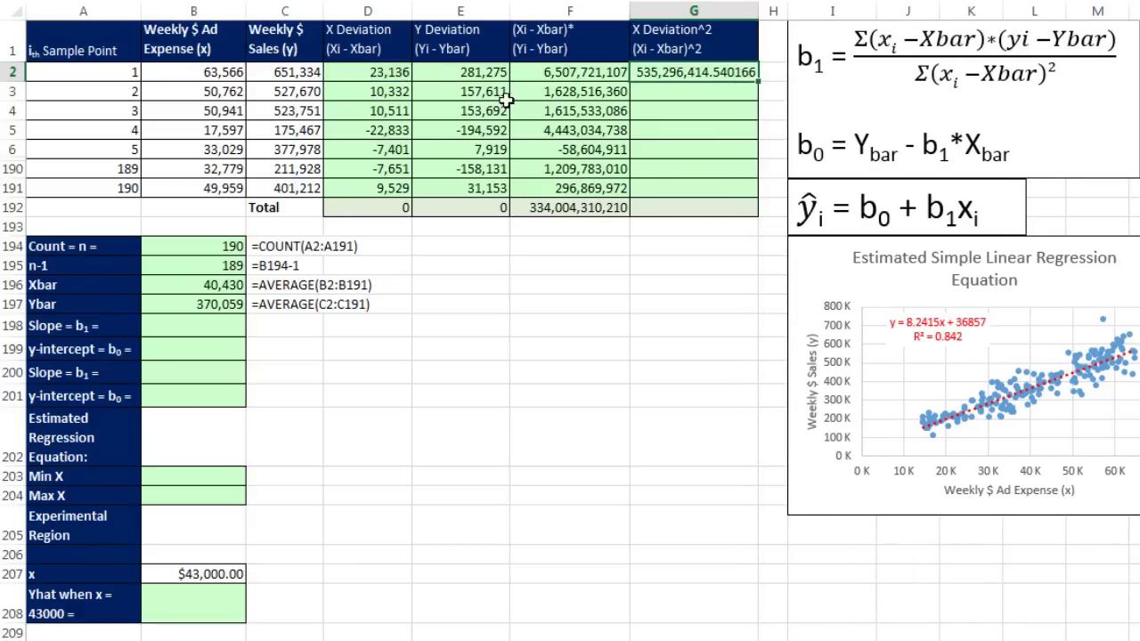
Fill the squared-deviation formula down from G2 to G191 and total the column in G192 with =SUM(G2:G191).
drag(756, 82, 750, 198)
click(720, 207)
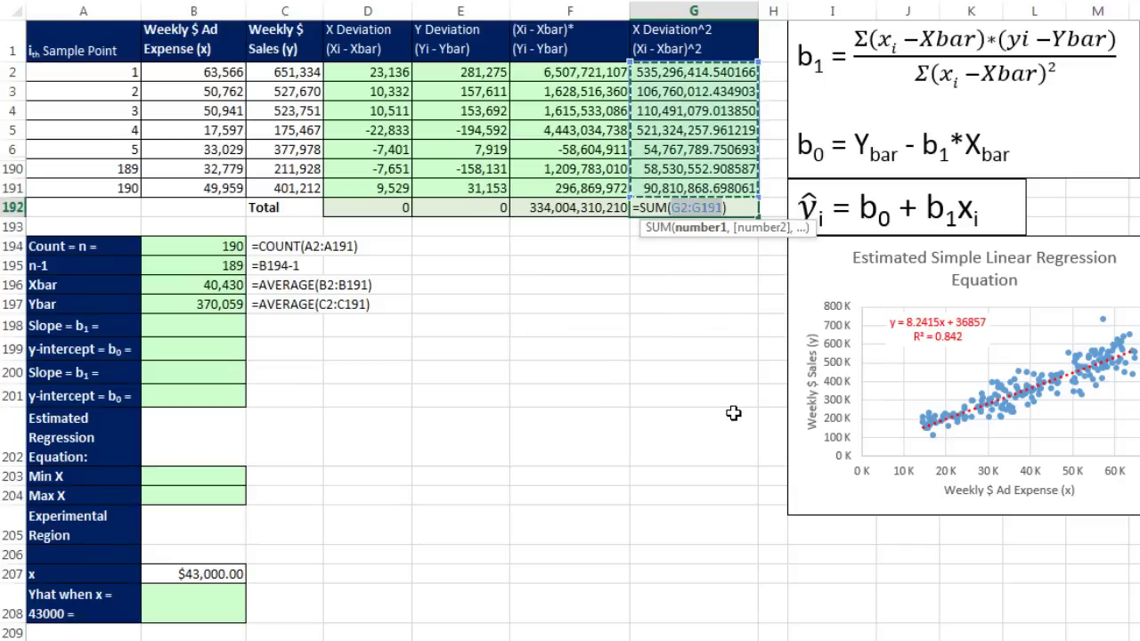
key(Return)
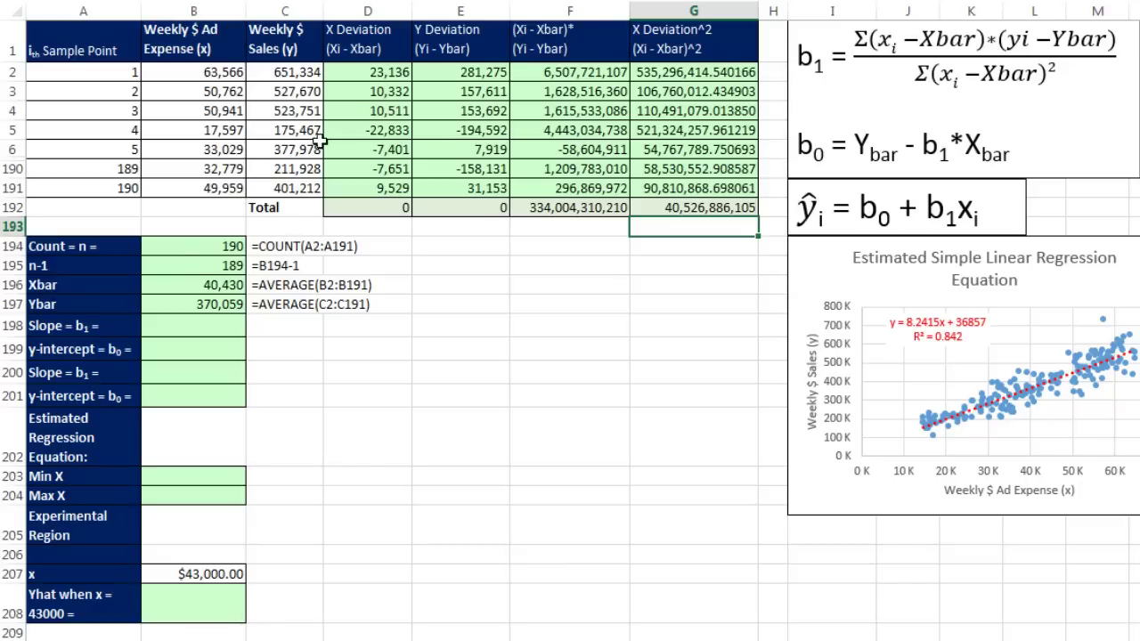
Calculate the slope b1 in B198 by dividing the two column totals with =F192/G192.
click(209, 330)
text(=)
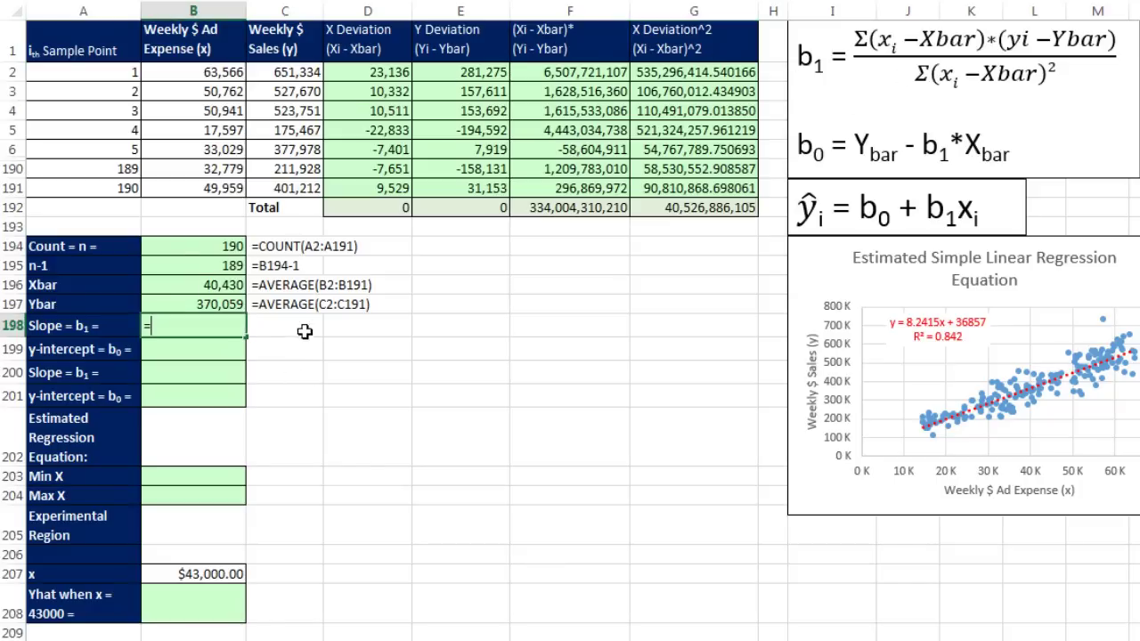
click(530, 210)
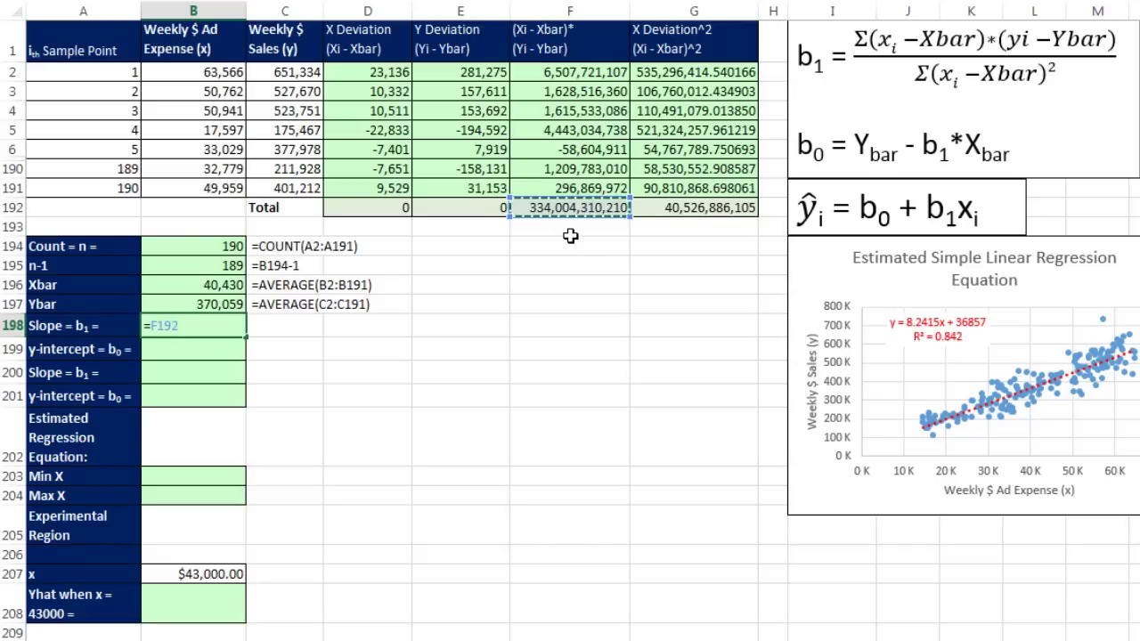
click(198, 330)
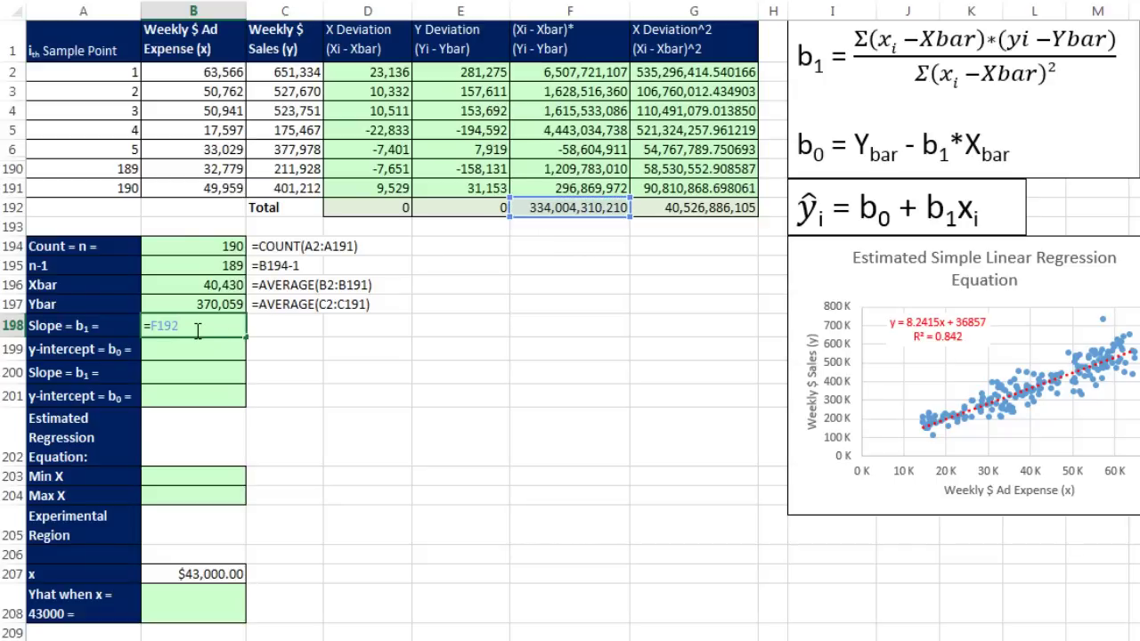
click(670, 210)
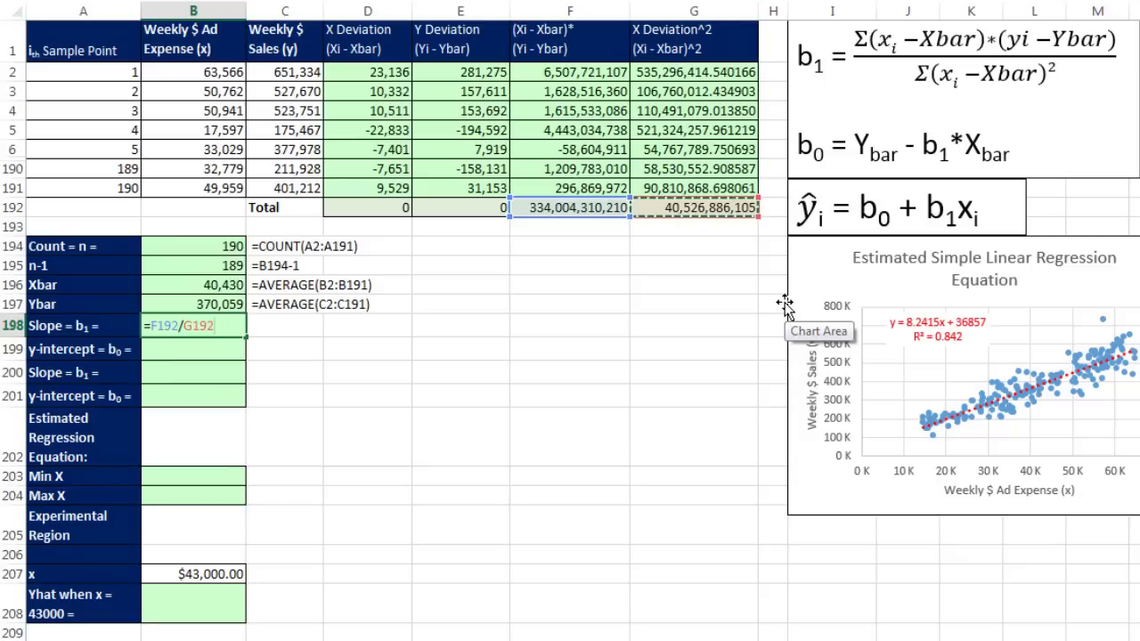
key(ctrl+Return)
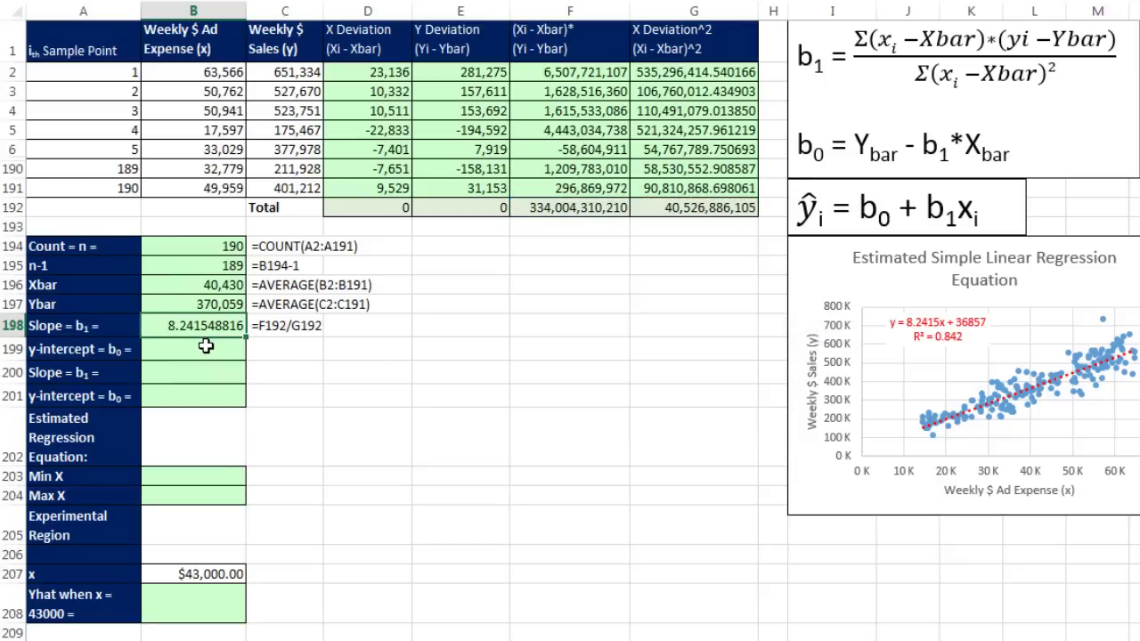
Calculate the y-intercept b0 in B199 with the formula =B197-B198*B196.
click(234, 347)
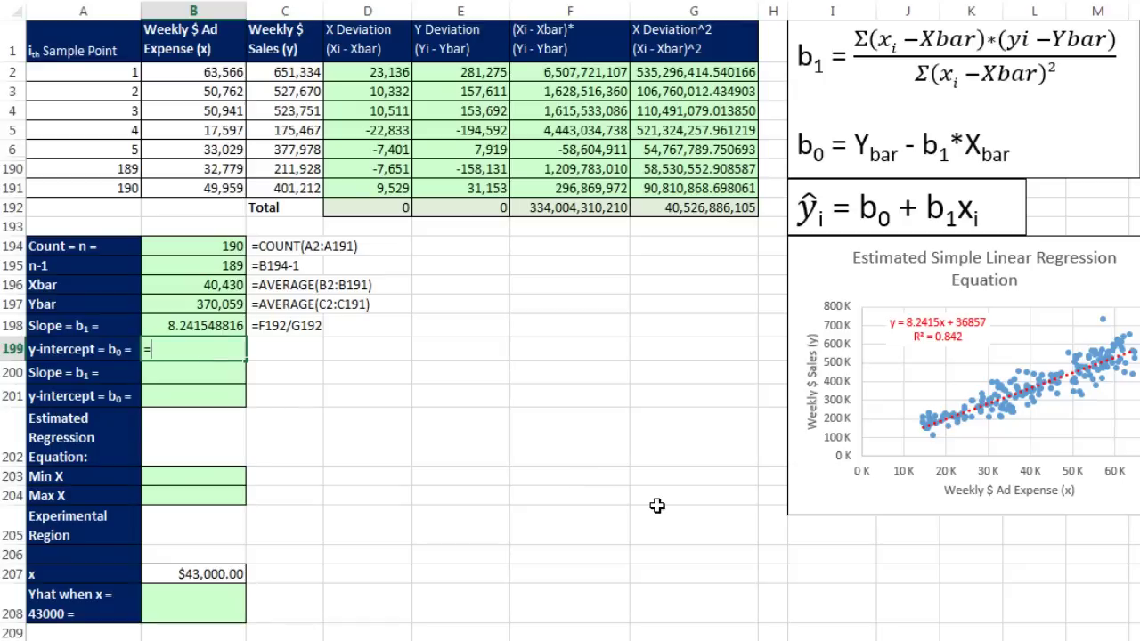
text(=)
key(Up)
key(Up)
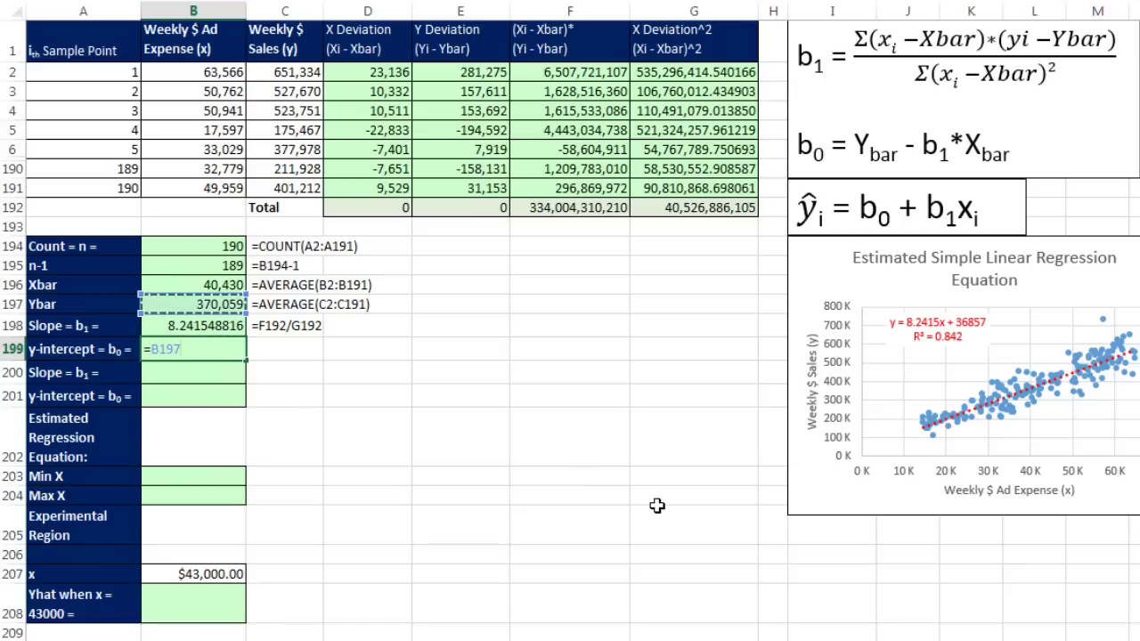
text(-)
key(Up)
text(*)
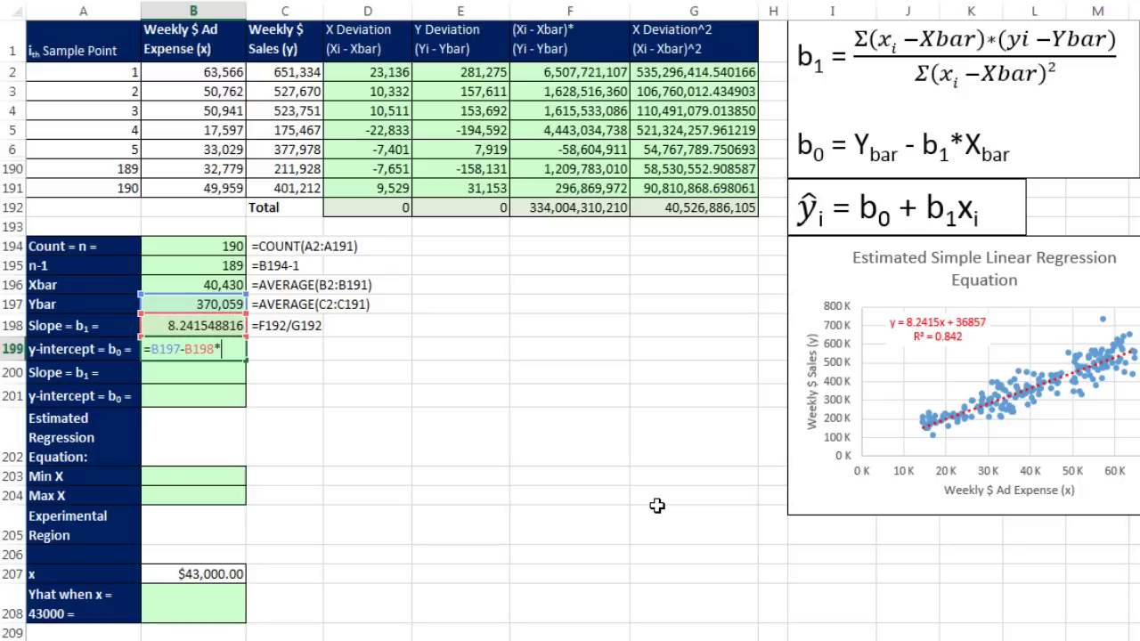
key(Up)
key(Up)
key(Up)
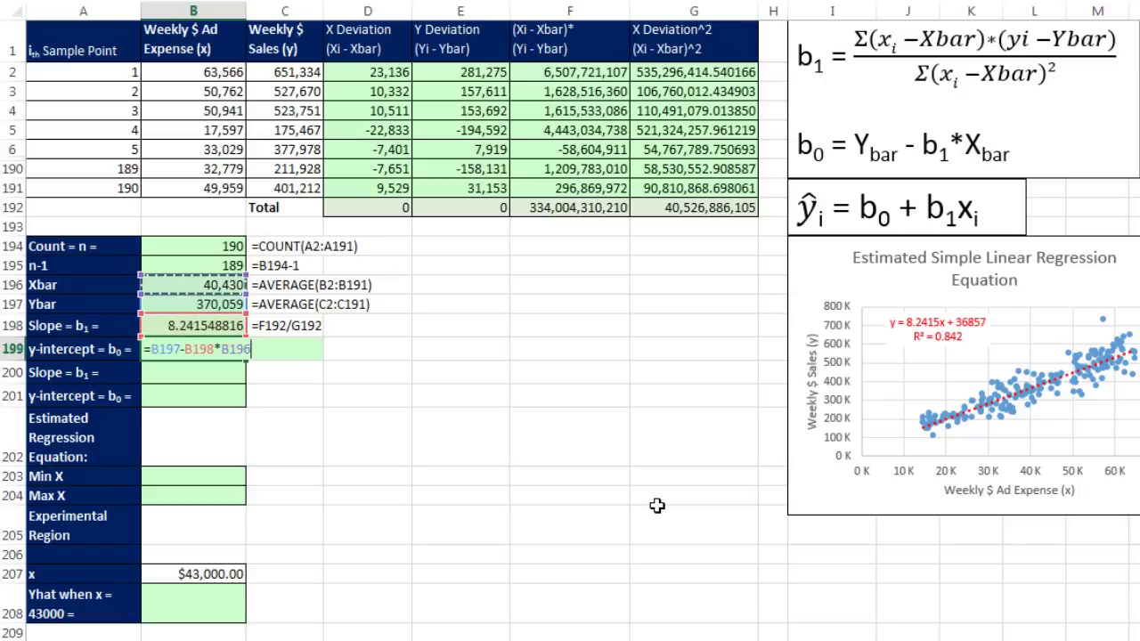
key(ctrl+Return)
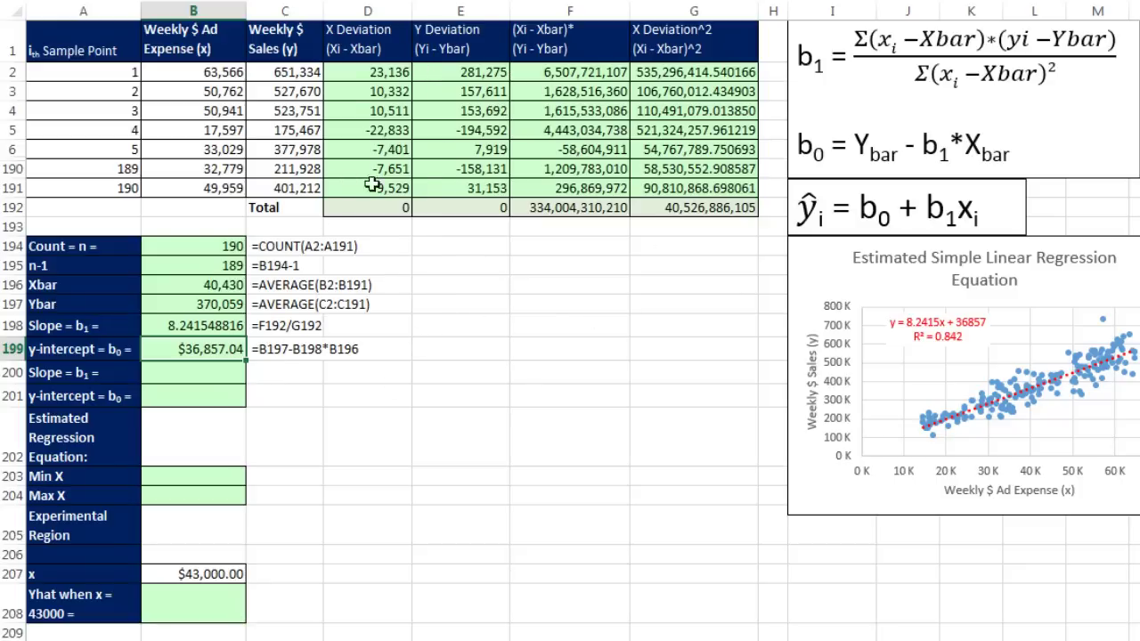
Calculate the slope in B200 with the built-in function, =SLOPE(C2:C191,B2:B191), using sales as known y's and ad expense as known x's.
click(221, 375)
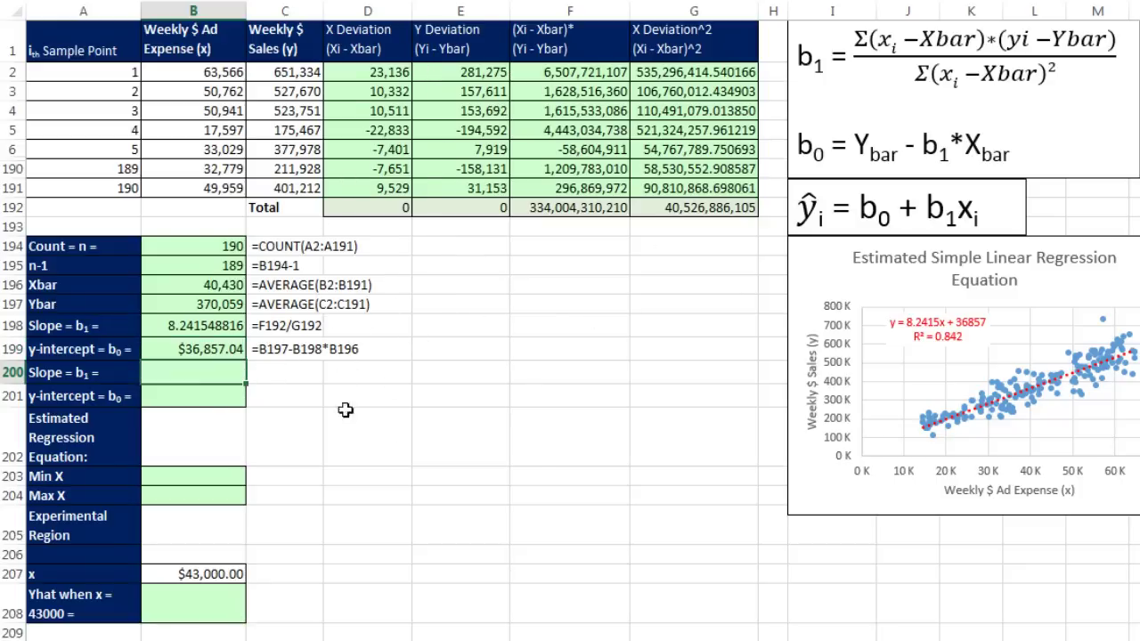
text(=s)
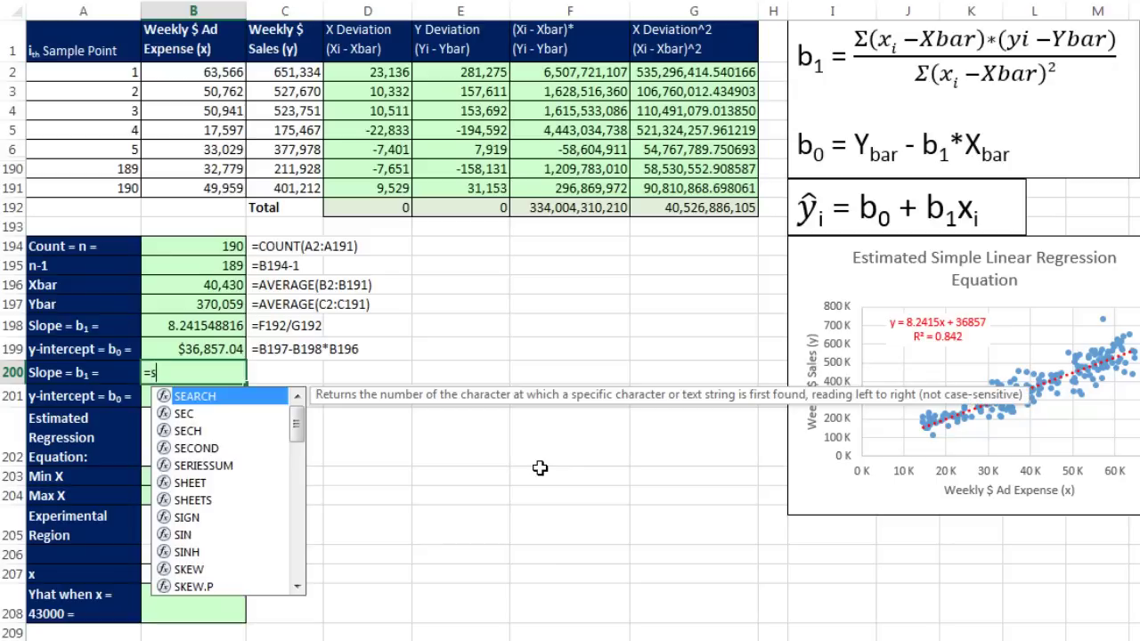
text(lop)
key(Tab)
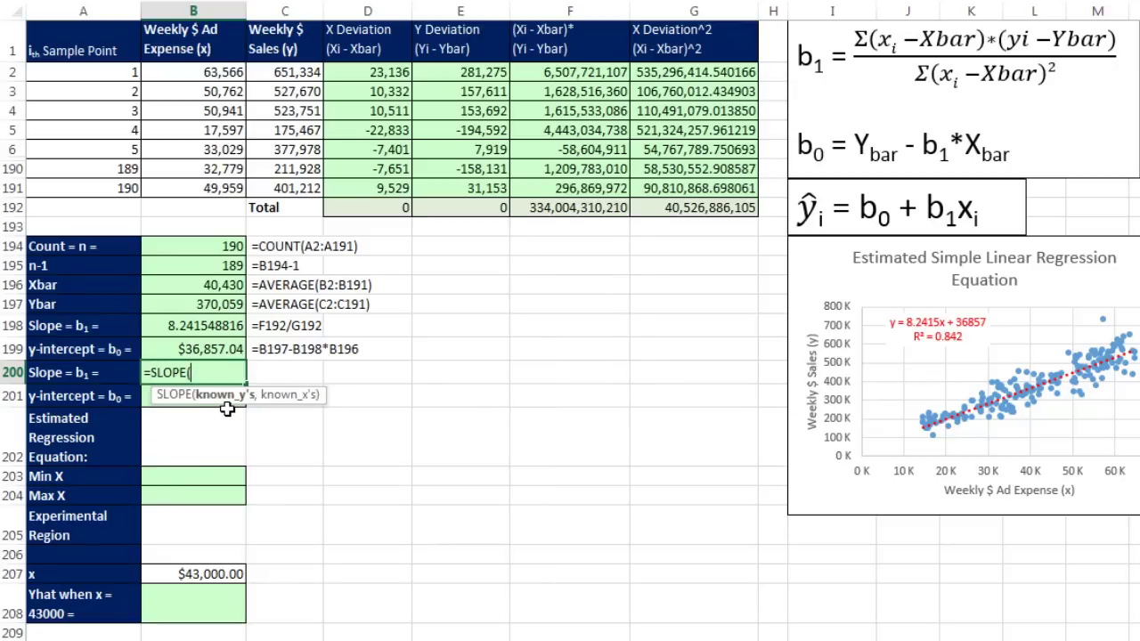
drag(293, 75, 304, 188)
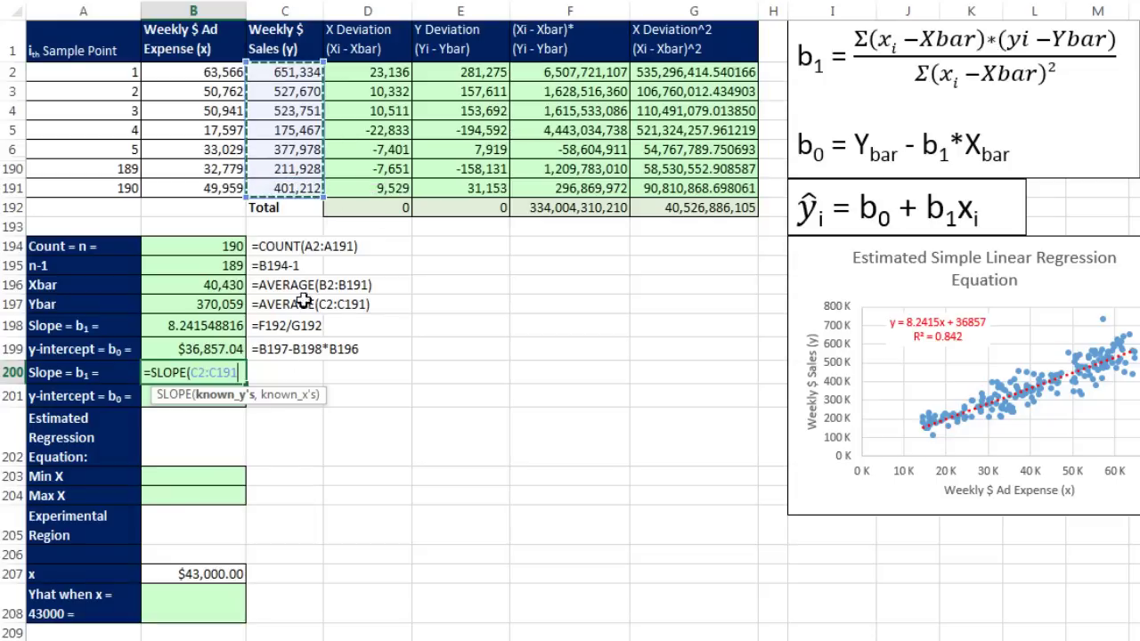
text(,)
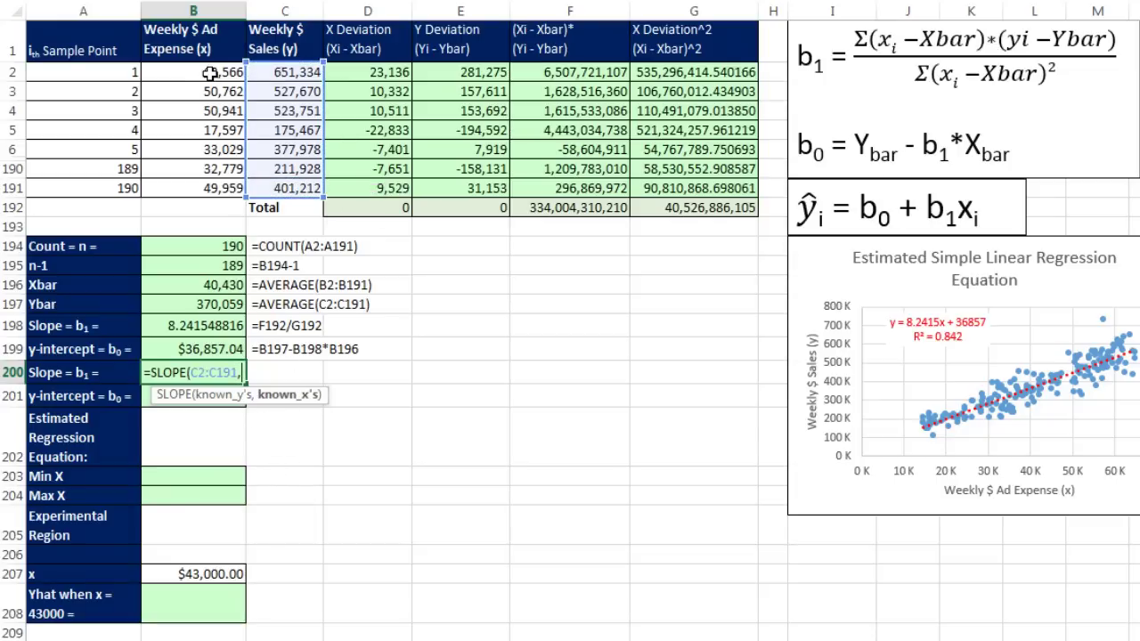
drag(210, 73, 205, 186)
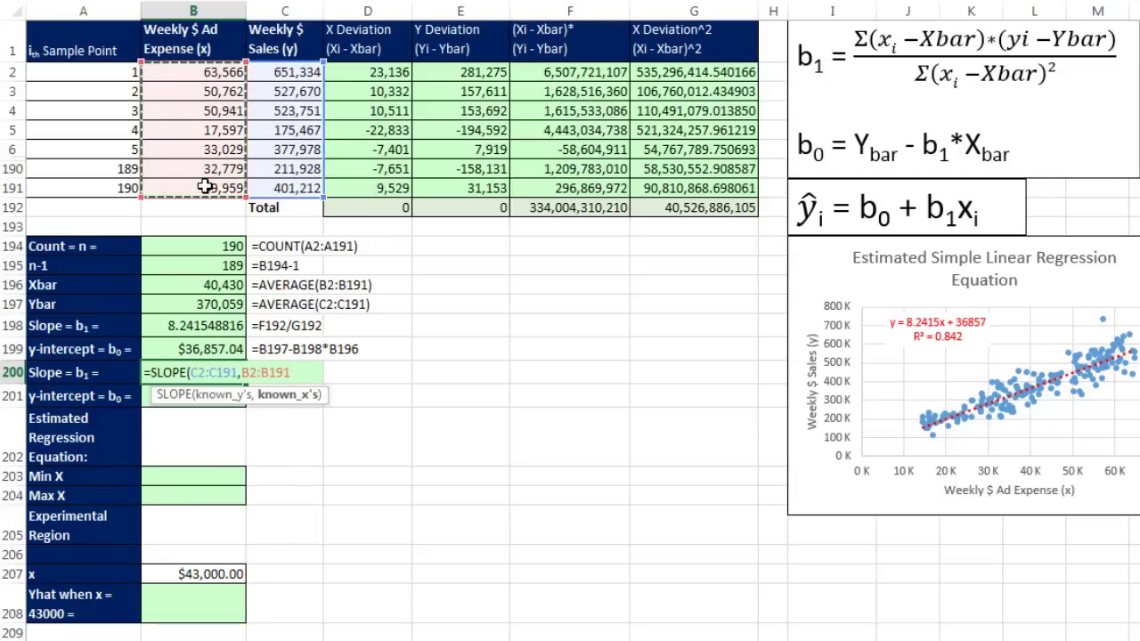
key(Return)
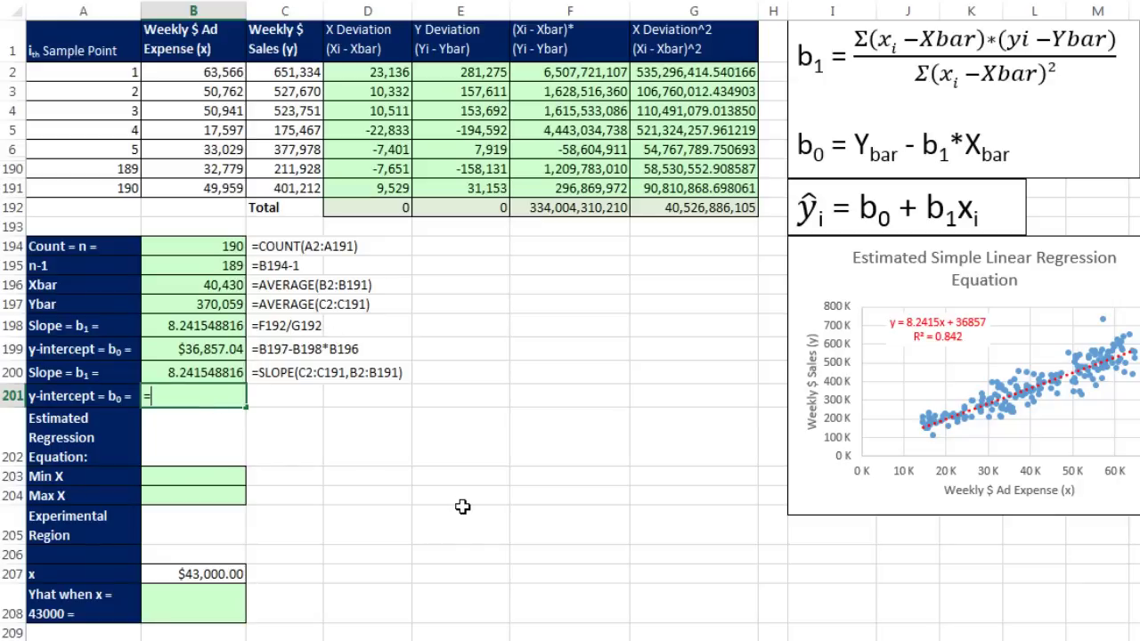
Calculate the y-intercept in B201 with the built-in function, =INTERCEPT(C2:C191,B2:B191).
text(=inte)
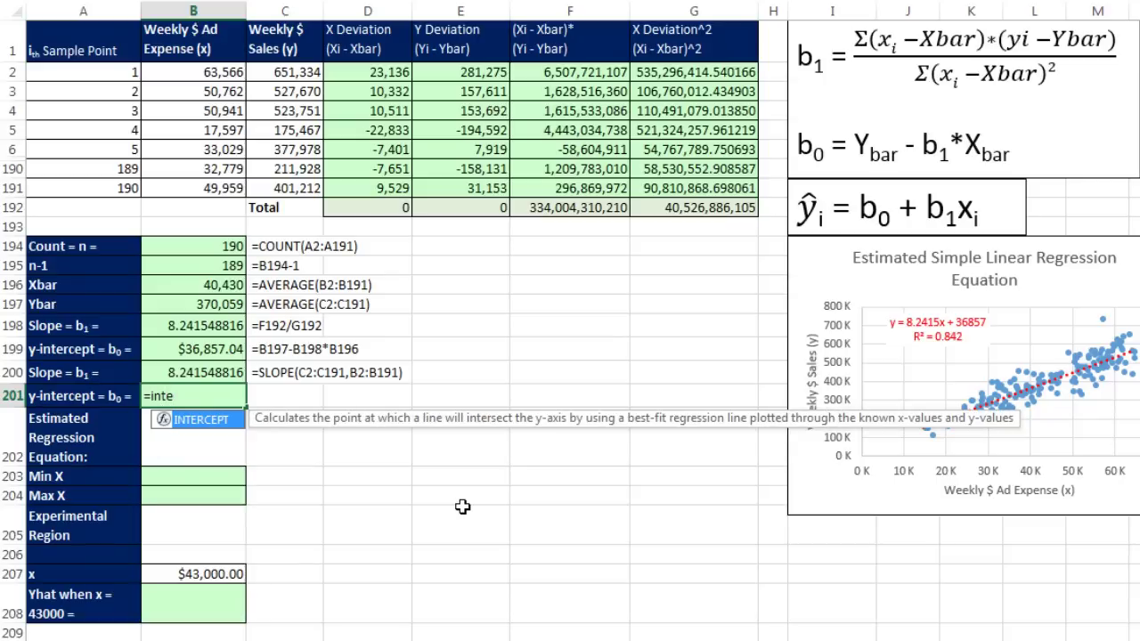
key(Tab)
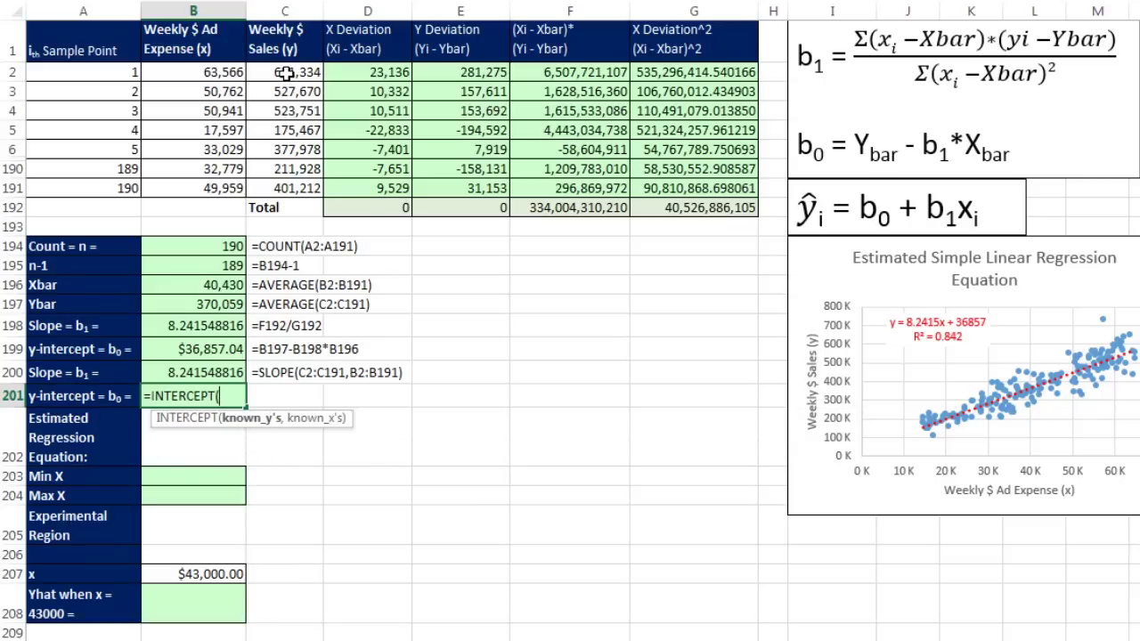
drag(286, 74, 285, 189)
text(,)
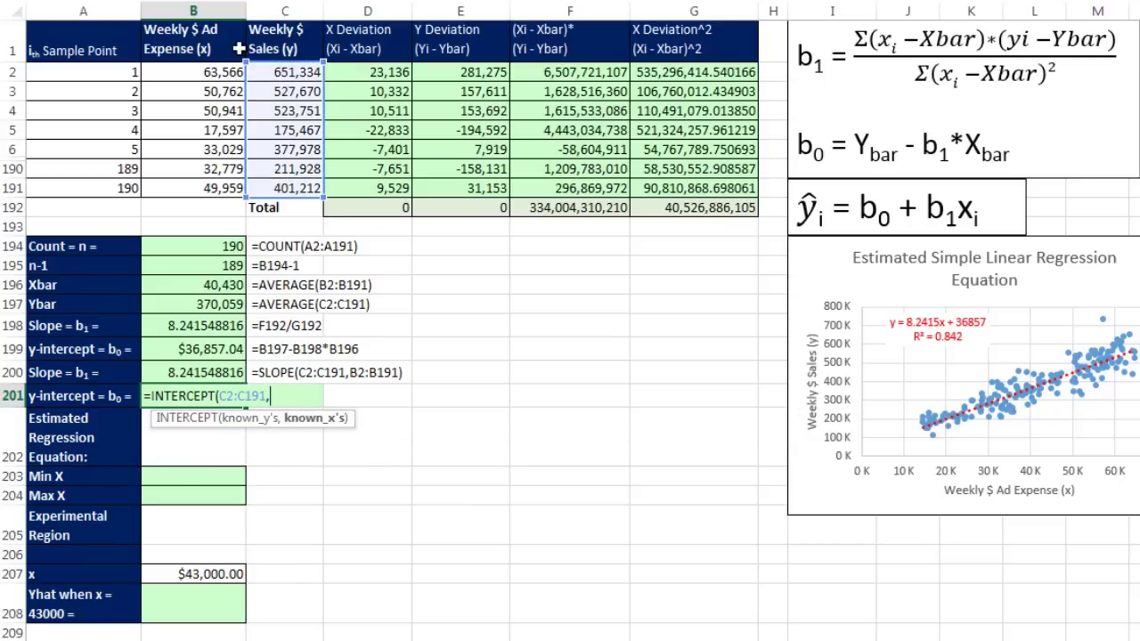
drag(212, 75, 220, 187)
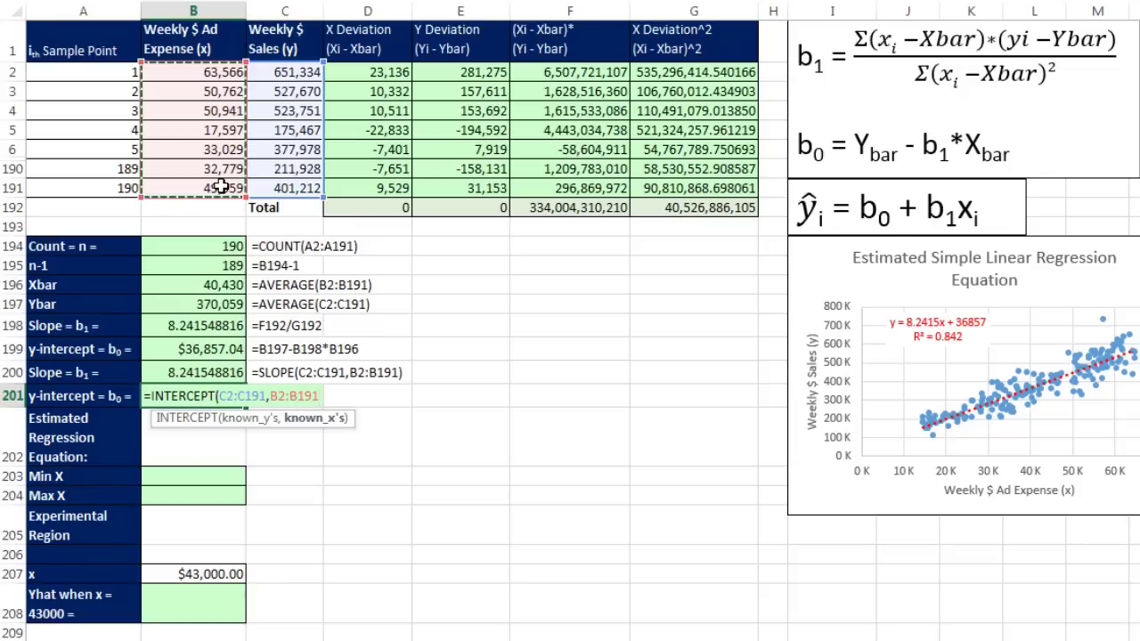
key(Return)
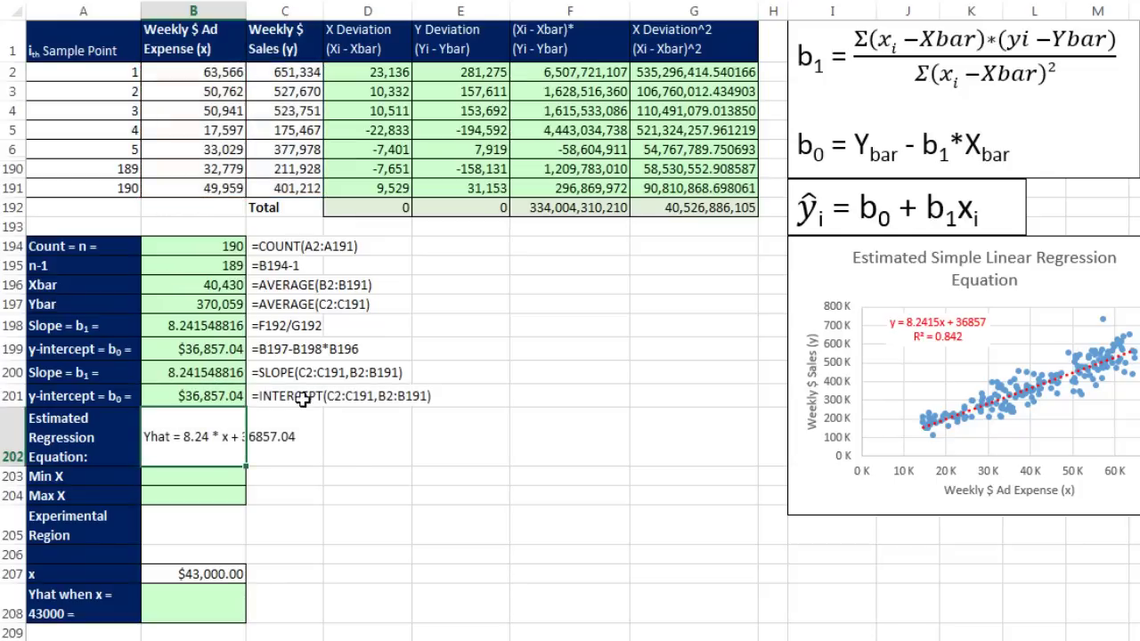
click(548, 452)
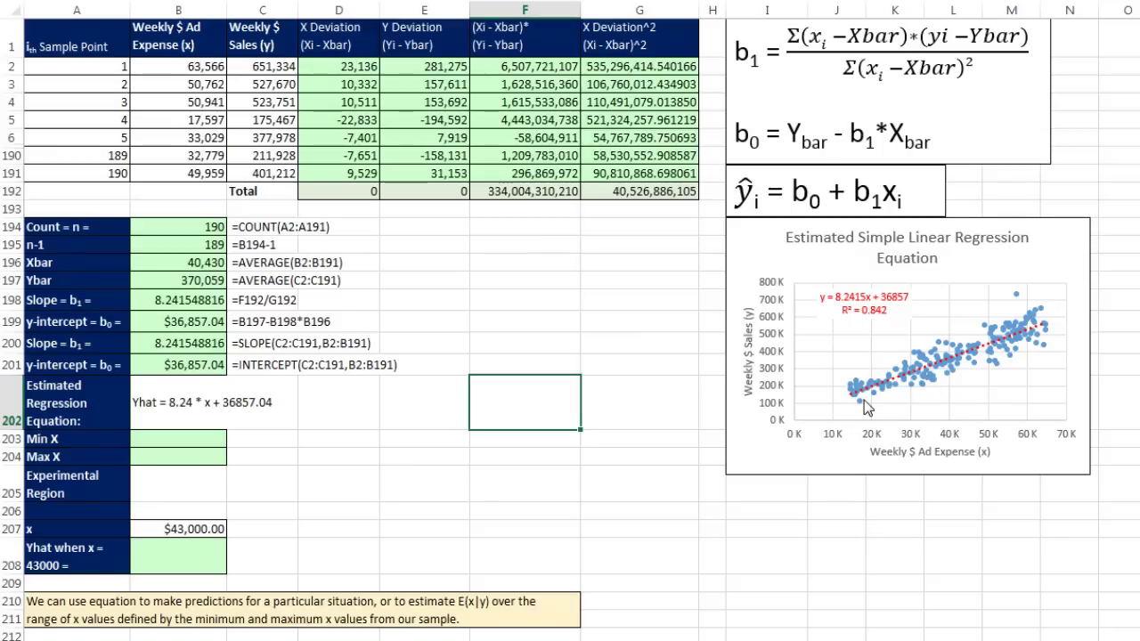
Calculate the minimum ad expense for Min X in B203 with the formula =MIN(B2:B191).
mouse_move(862, 406)
mouse_move(1046, 339)
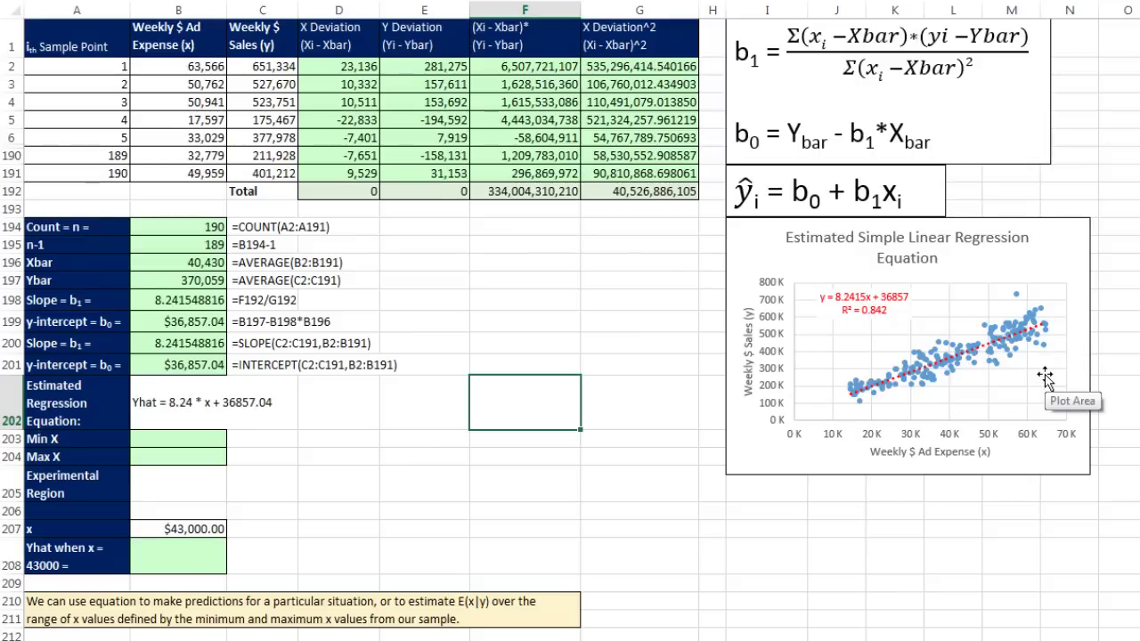
click(182, 439)
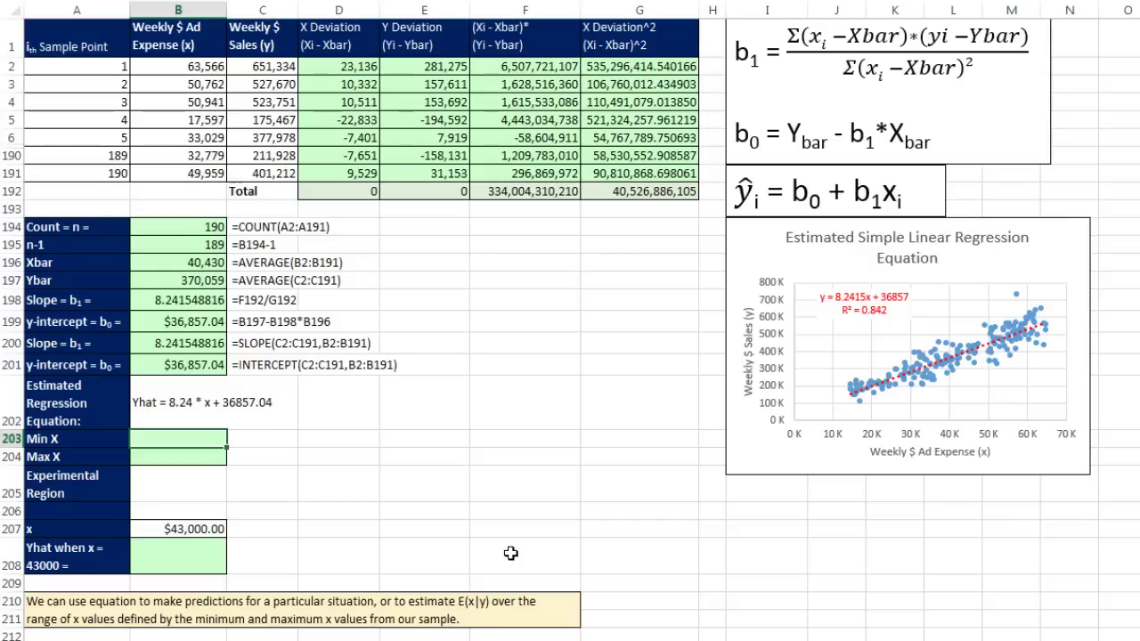
text(=min)
key(Tab)
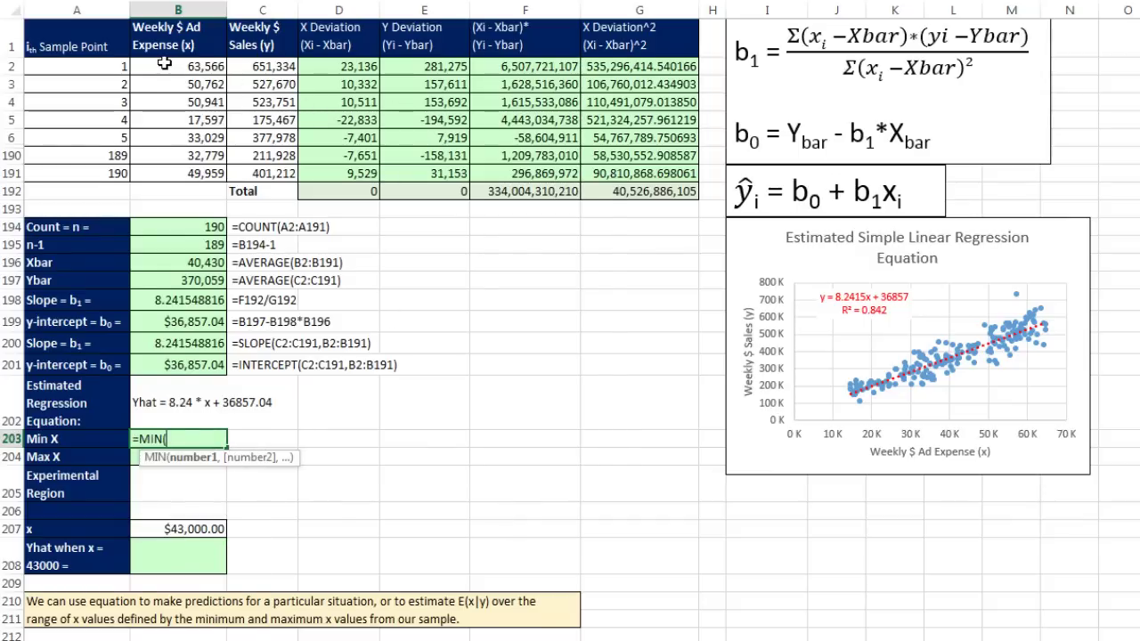
drag(164, 63, 159, 172)
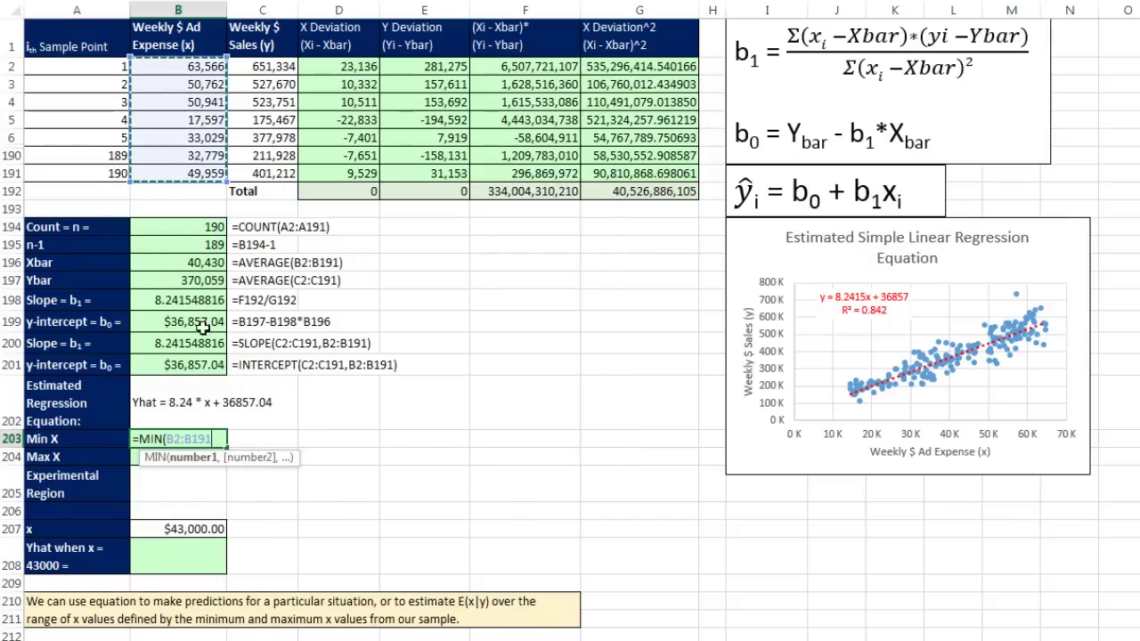
key(Return)
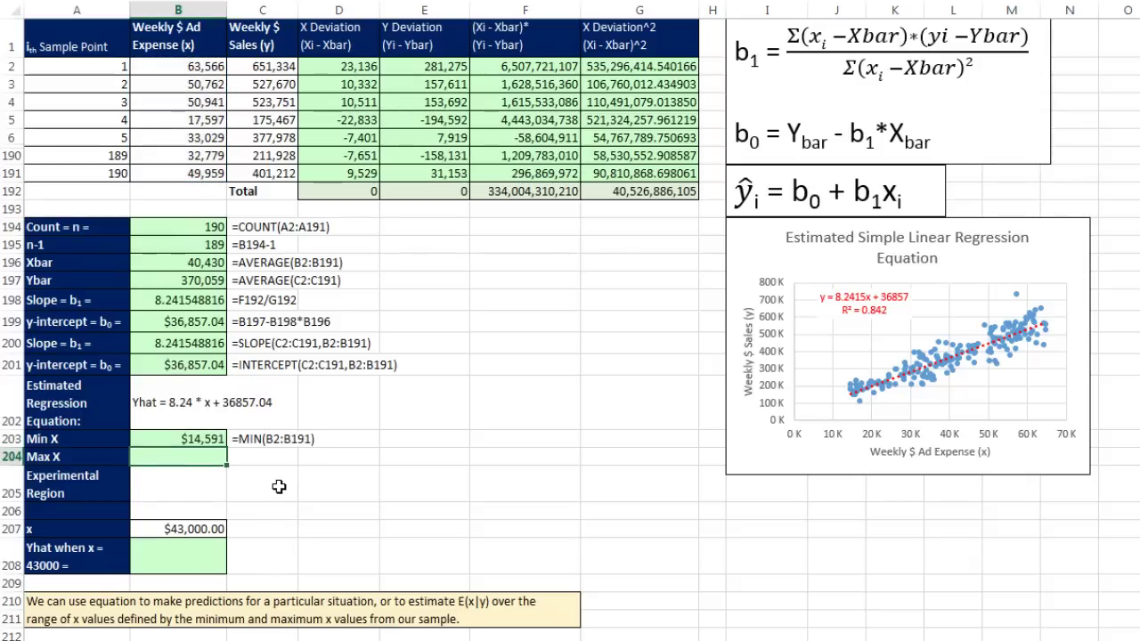
Calculate the maximum ad expense for Max X in B204 with the formula =MAX(B2:B191).
text(=max)
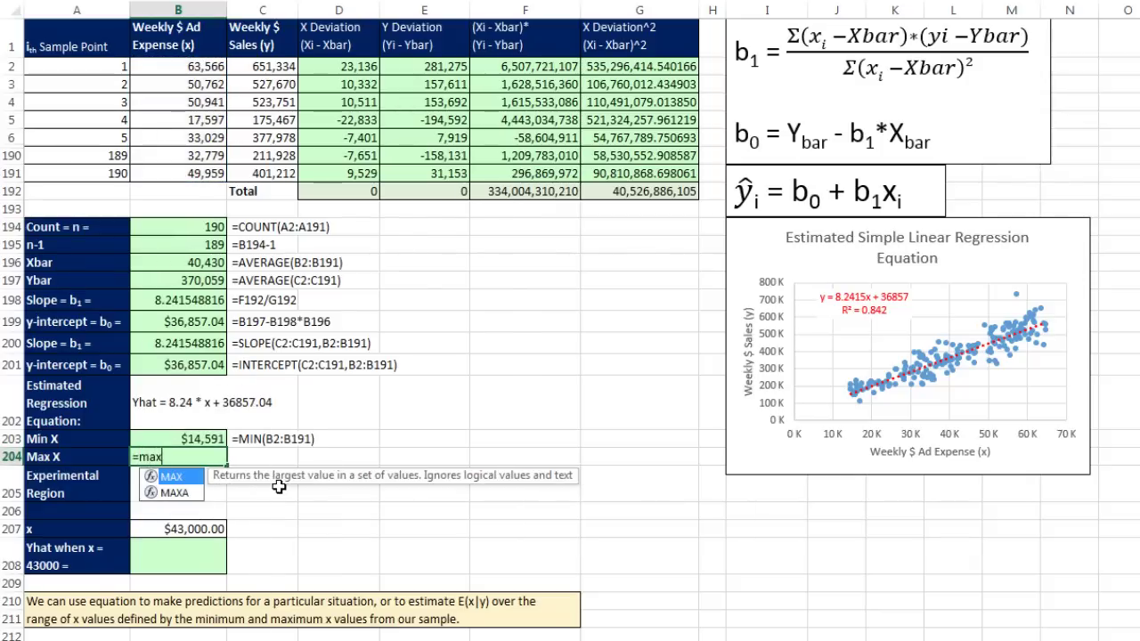
key(Tab)
drag(195, 67, 195, 171)
key(Return)
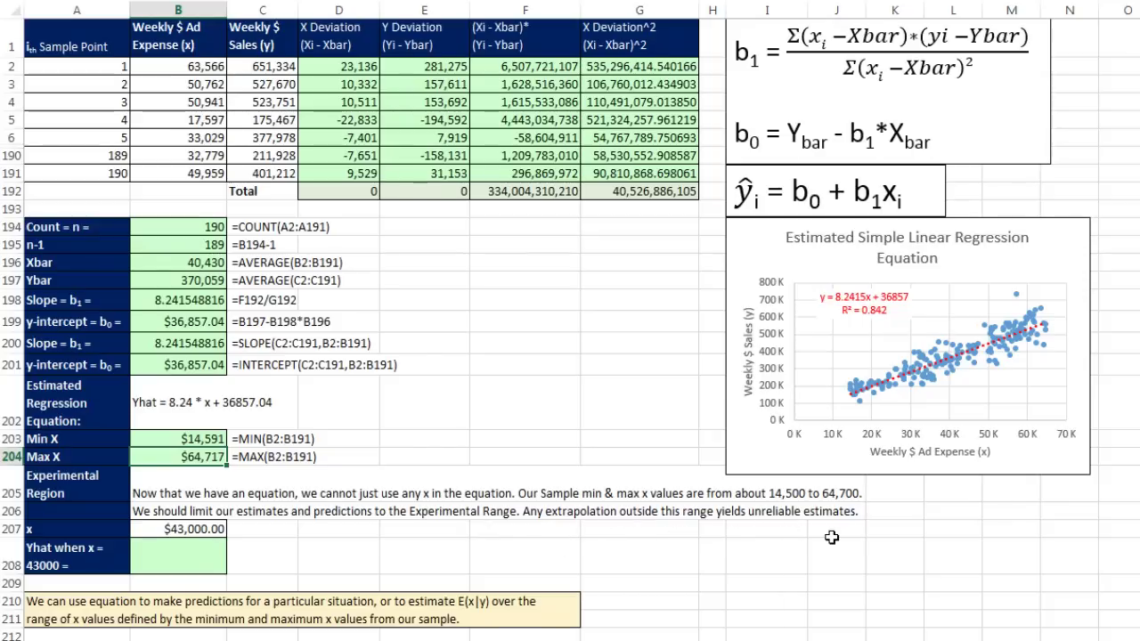
Calculate the predicted weekly sales in B208 from slope, x and y-intercept with =B198*B207+B199.
click(214, 532)
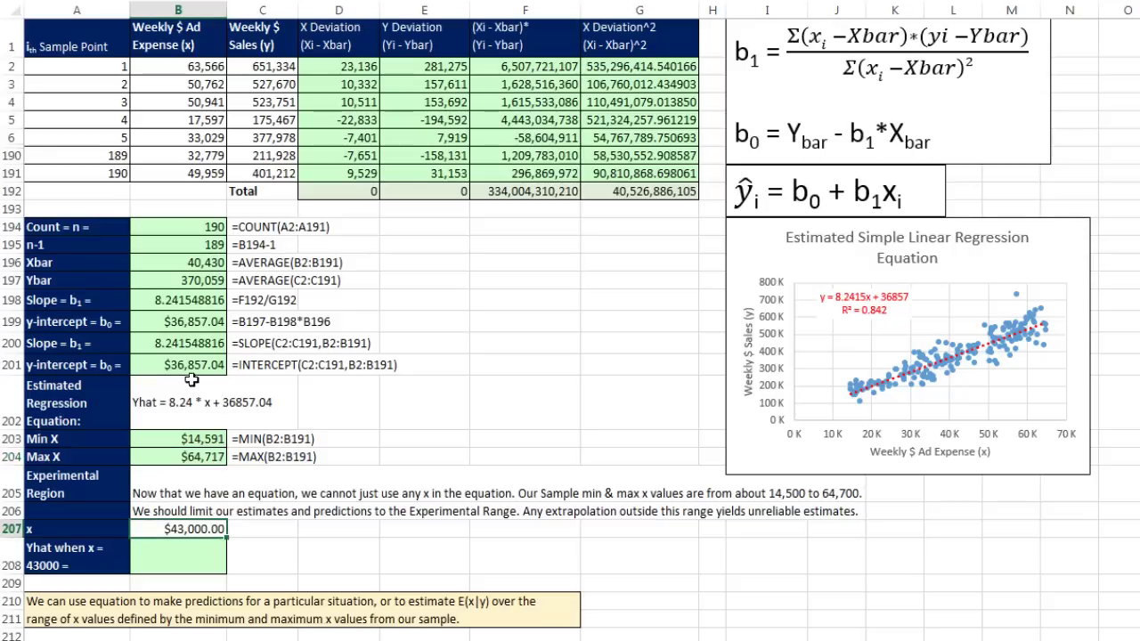
click(175, 299)
click(178, 322)
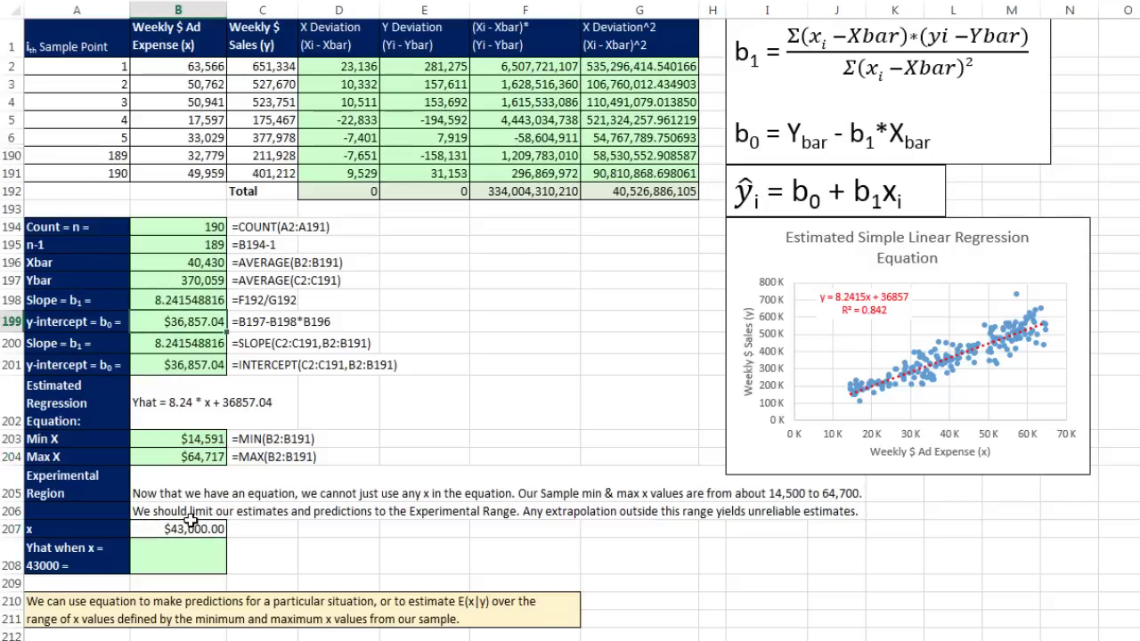
click(194, 557)
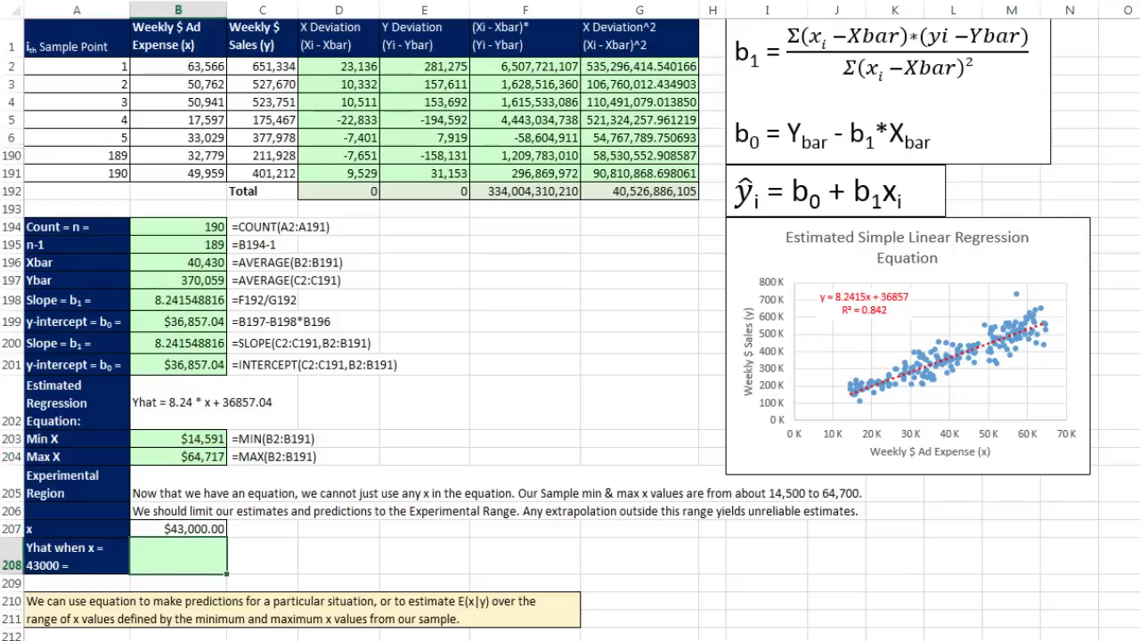
text(=)
click(163, 301)
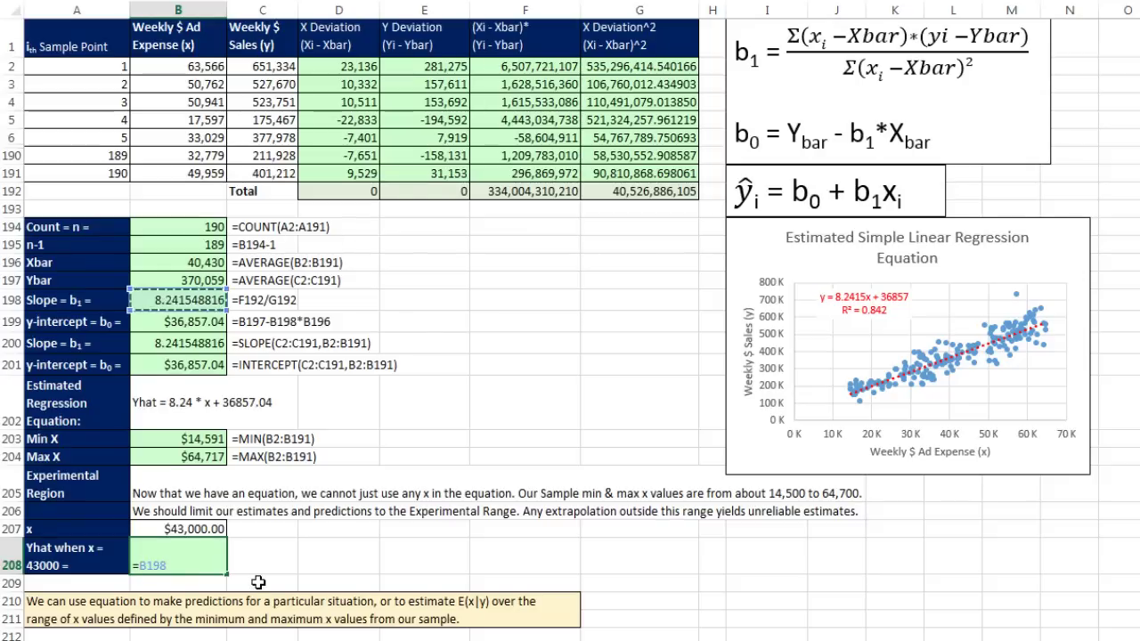
text(*)
key(Up)
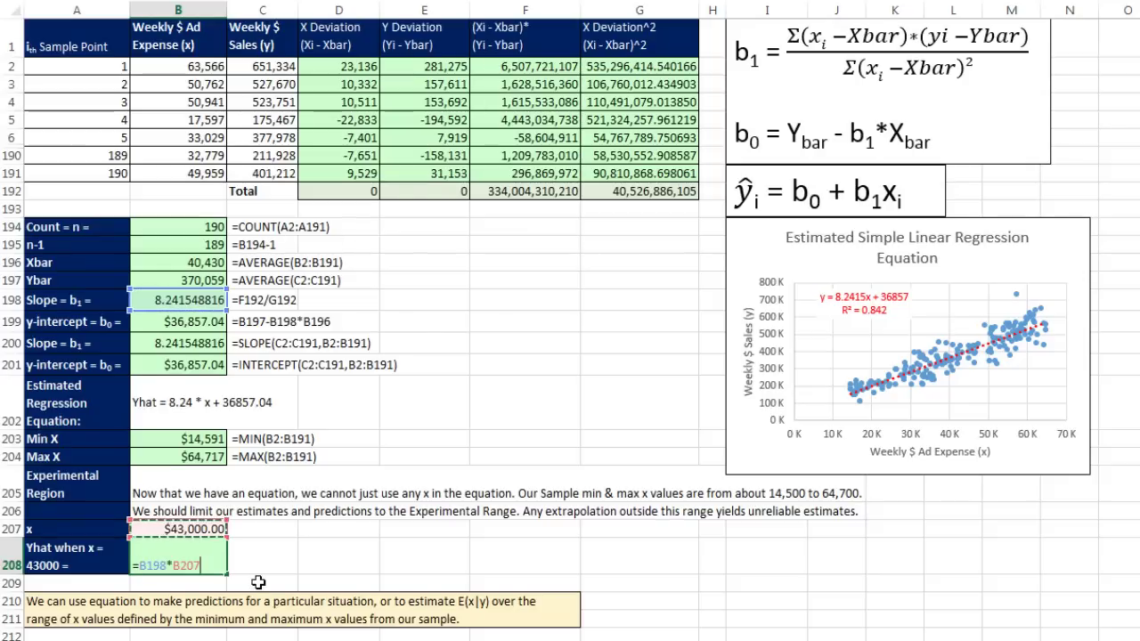
text(+)
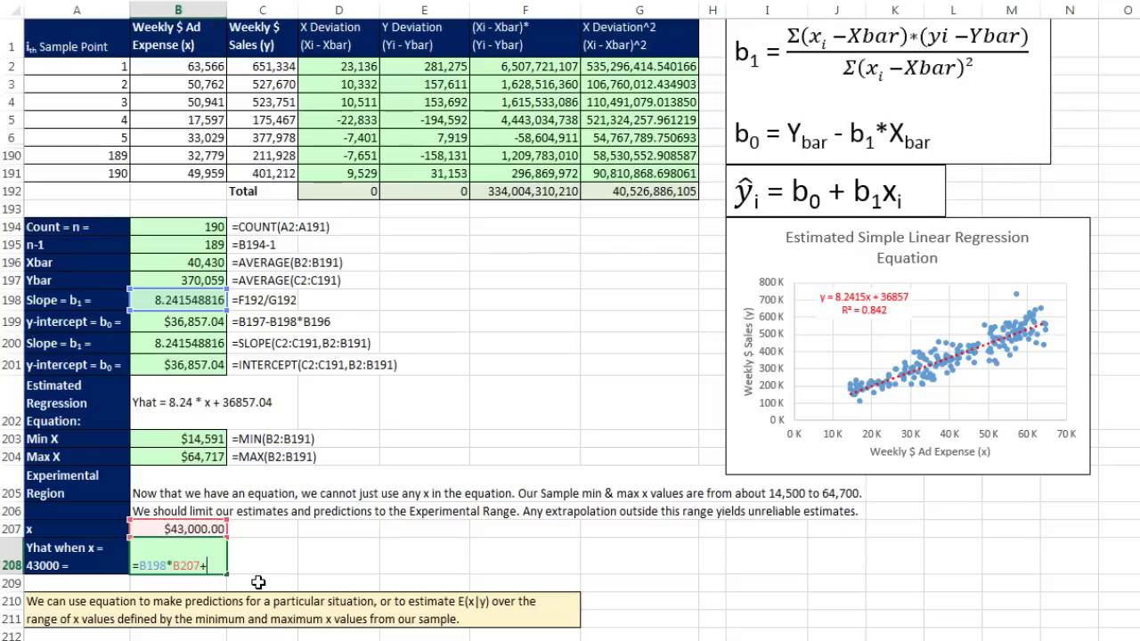
click(200, 324)
key(Return)
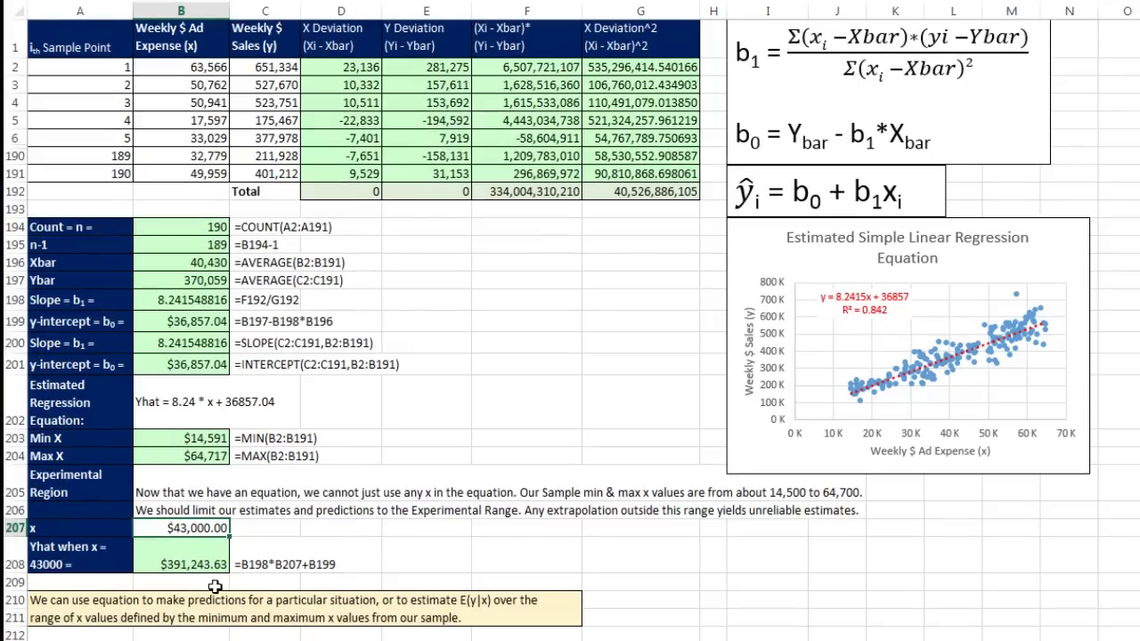
Try the prediction with x values of 60000 and 1500000 in B207.
click(216, 530)
text(60000)
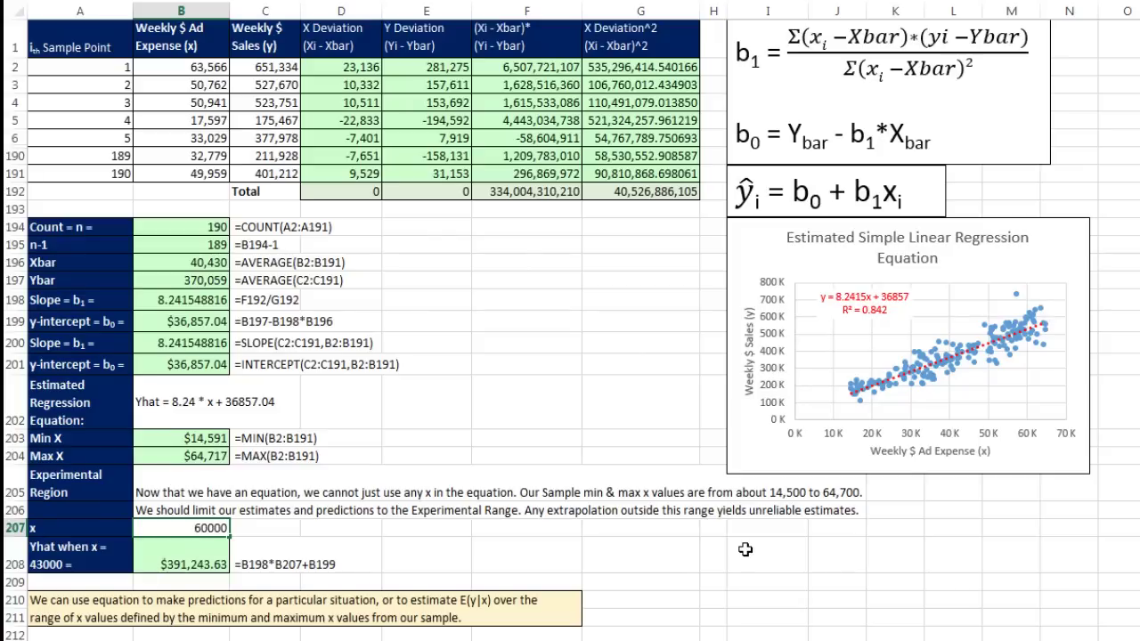
key(Return)
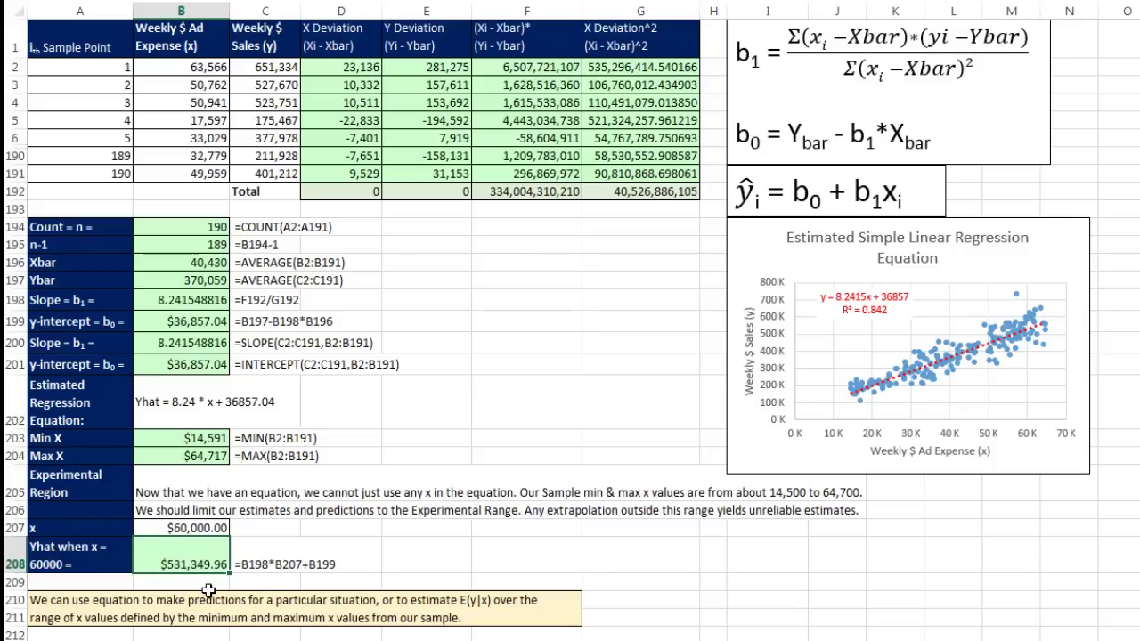
click(206, 527)
text(1500000)
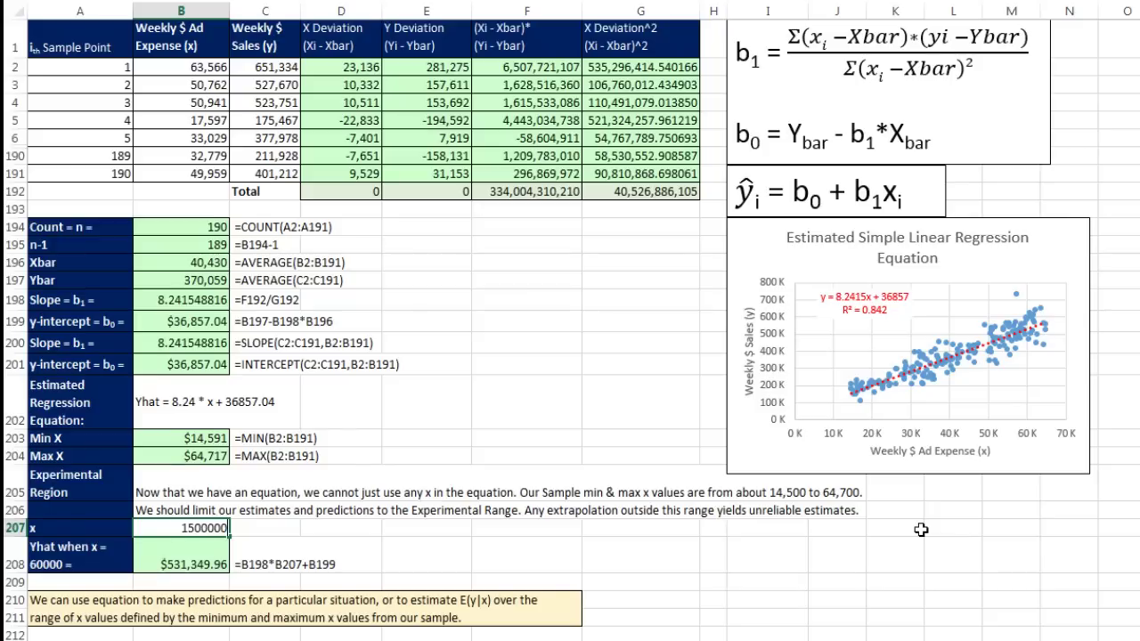
key(ctrl+Return)
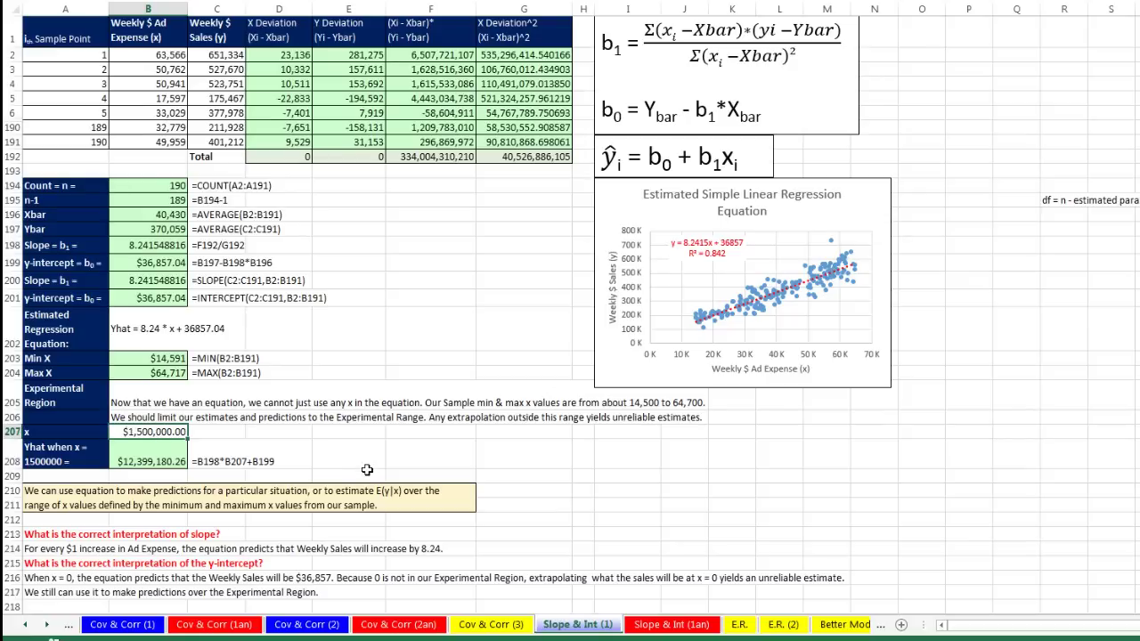
Set the ad expense x in B207 to 63000.
text(63000)
key(Return)
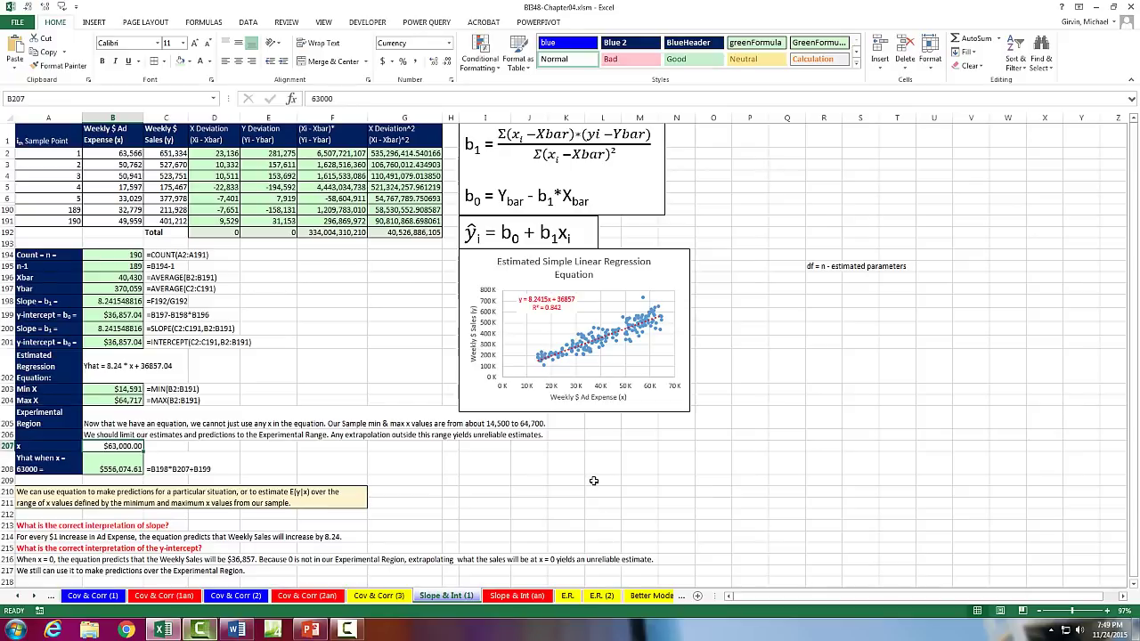
On the E.R. (2) sheet, calculate the slope of price versus bike weight in F3 with =SLOPE(C5:C24,B5:B24).
click(602, 596)
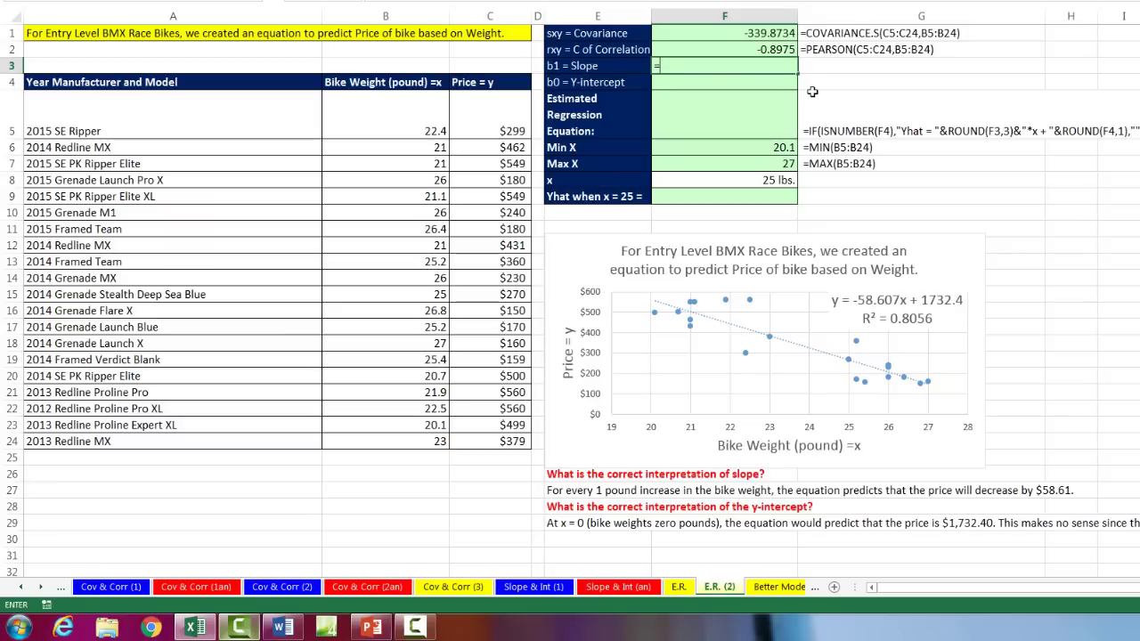
text(slop)
key(Tab)
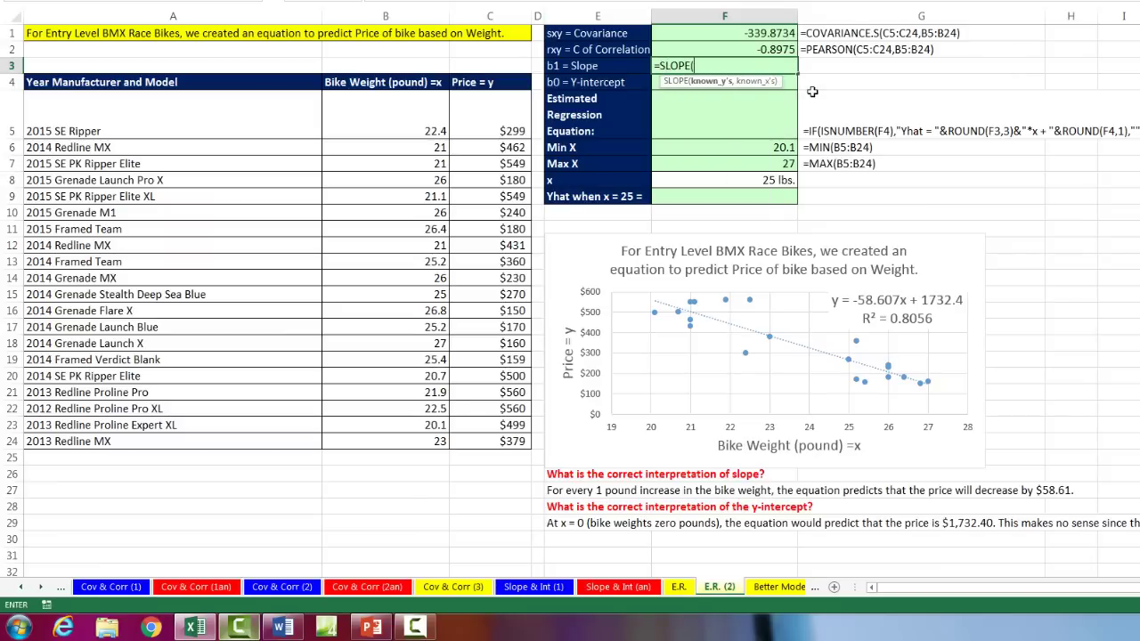
drag(488, 115, 513, 445)
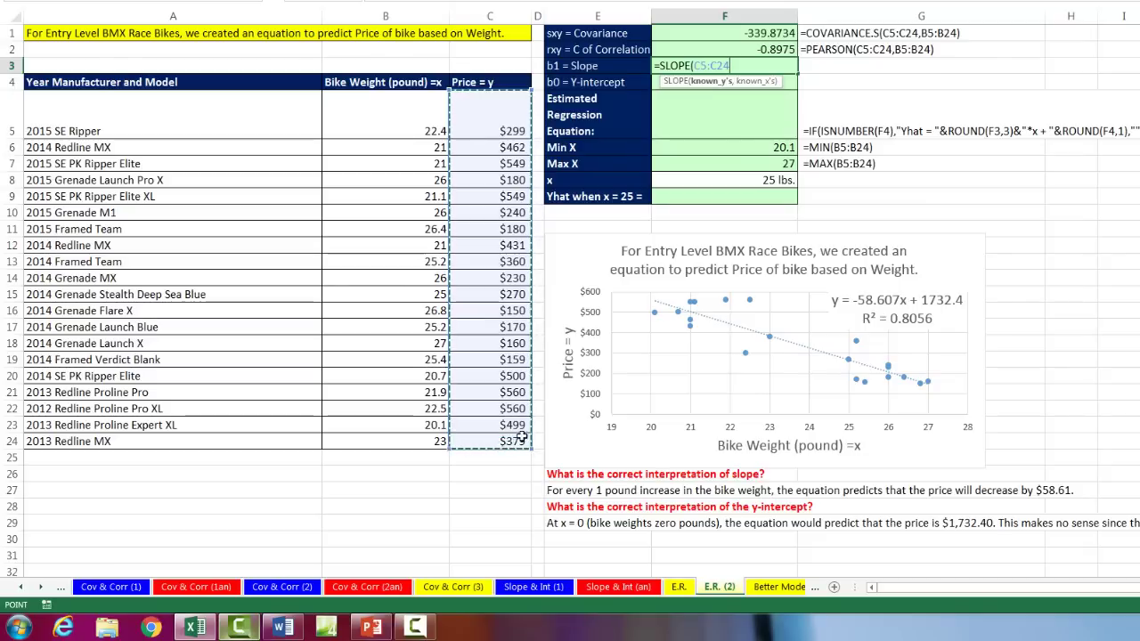
text(,)
drag(410, 131, 417, 441)
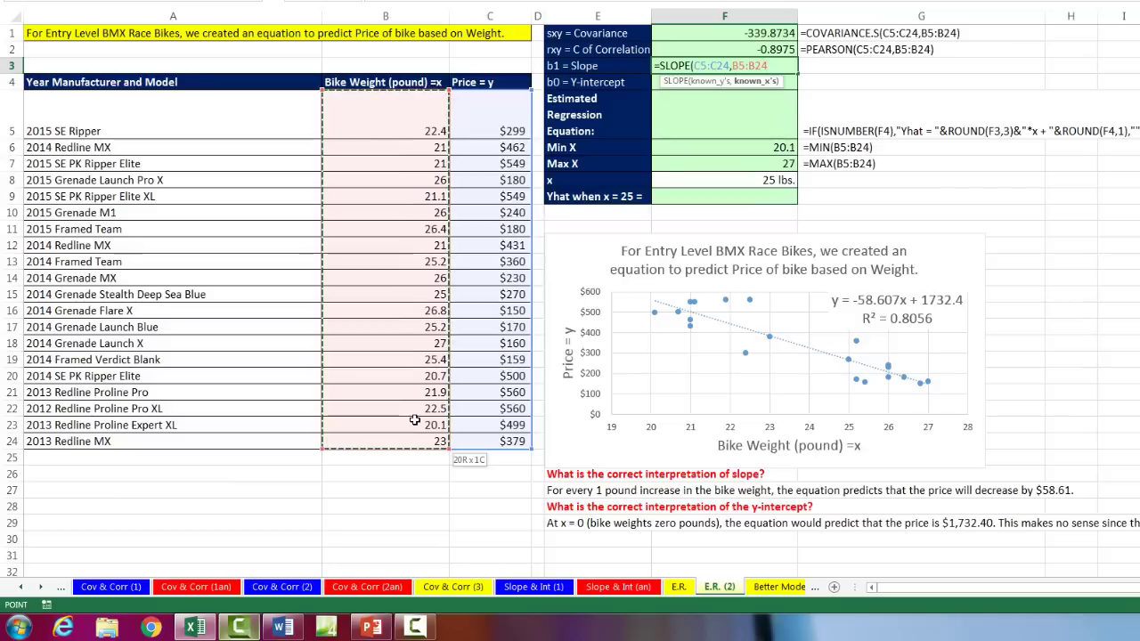
key(Return)
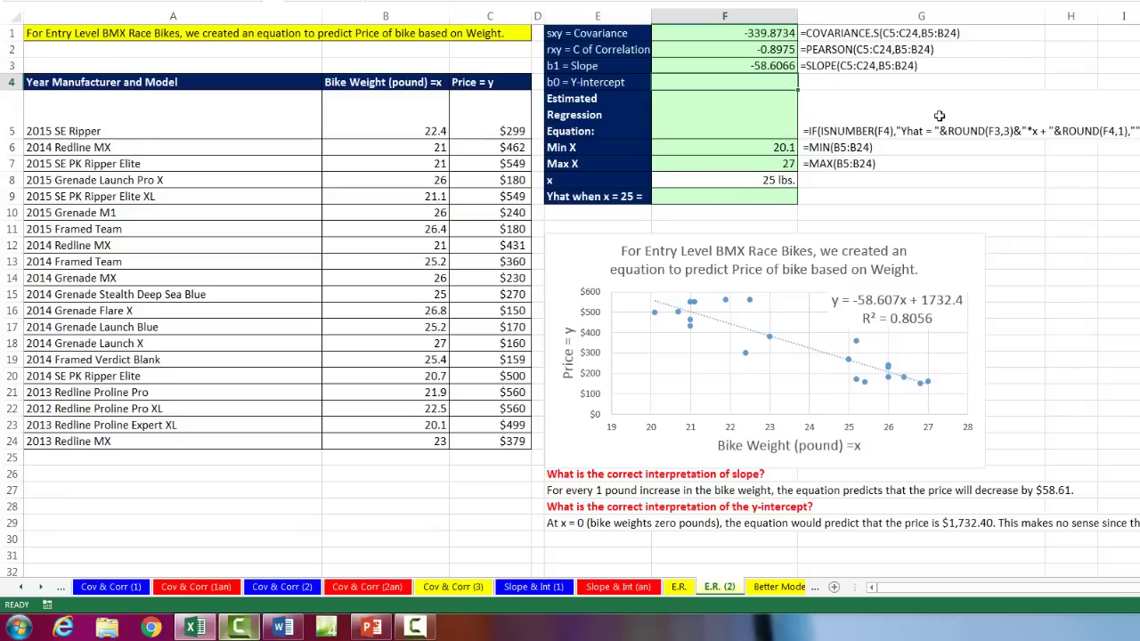
Calculate the y-intercept for the bike data in F4 with =INTERCEPT(C5:C24,B5:B24).
text(inte)
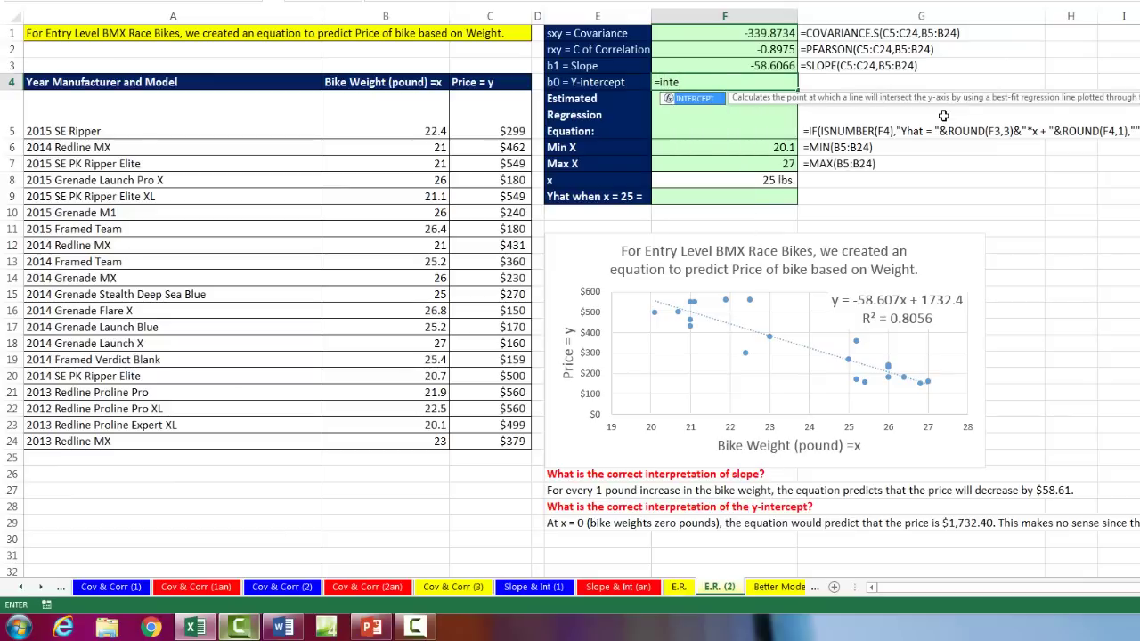
key(Tab)
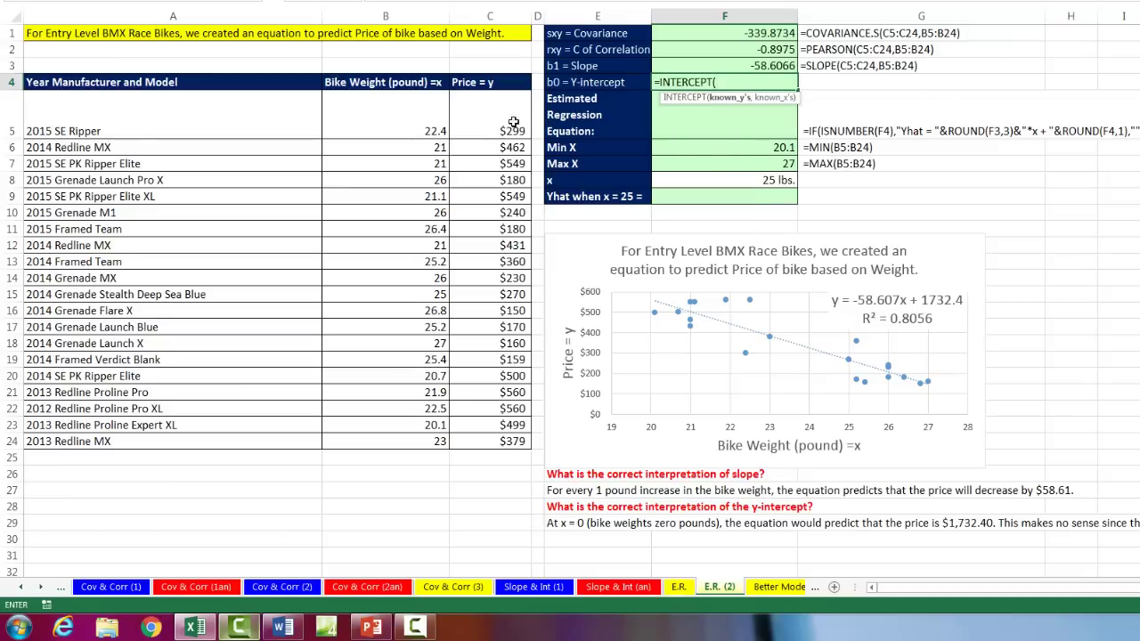
drag(513, 122, 491, 438)
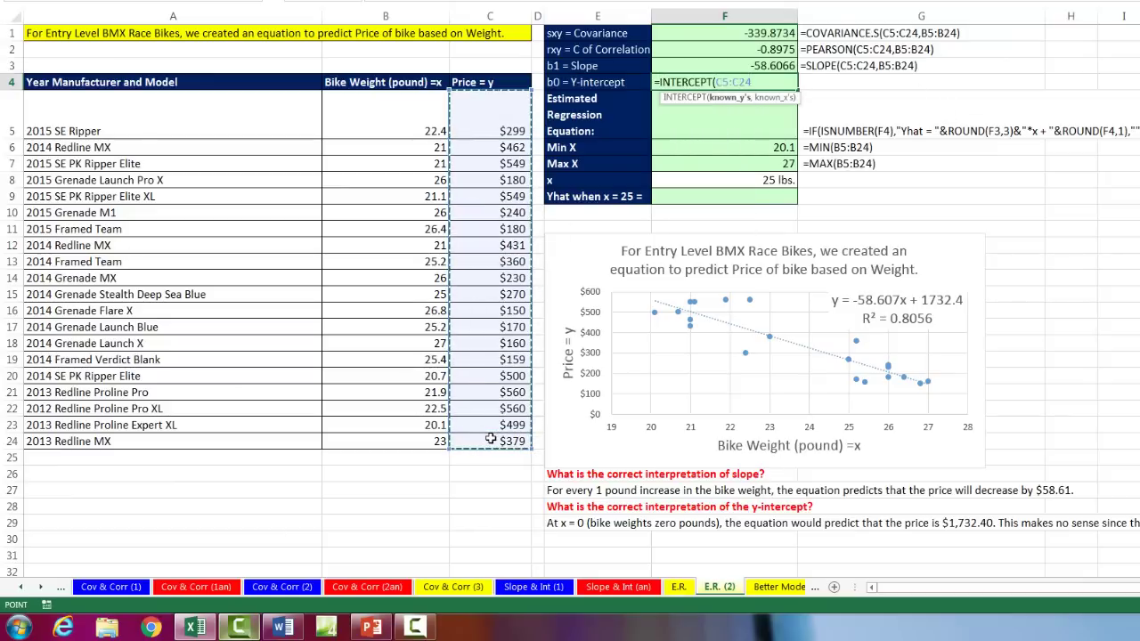
text(,)
drag(414, 113, 404, 439)
key(Return)
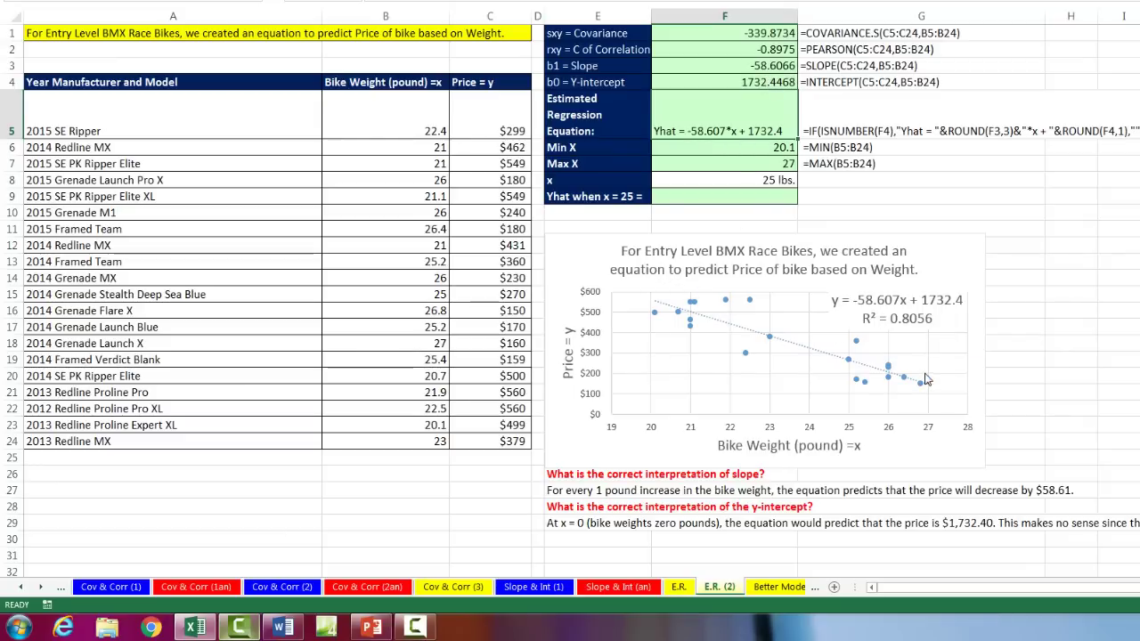
Calculate the predicted price of a 25 lbs. bike in F9 with the formula =F3*F8+F4.
click(732, 195)
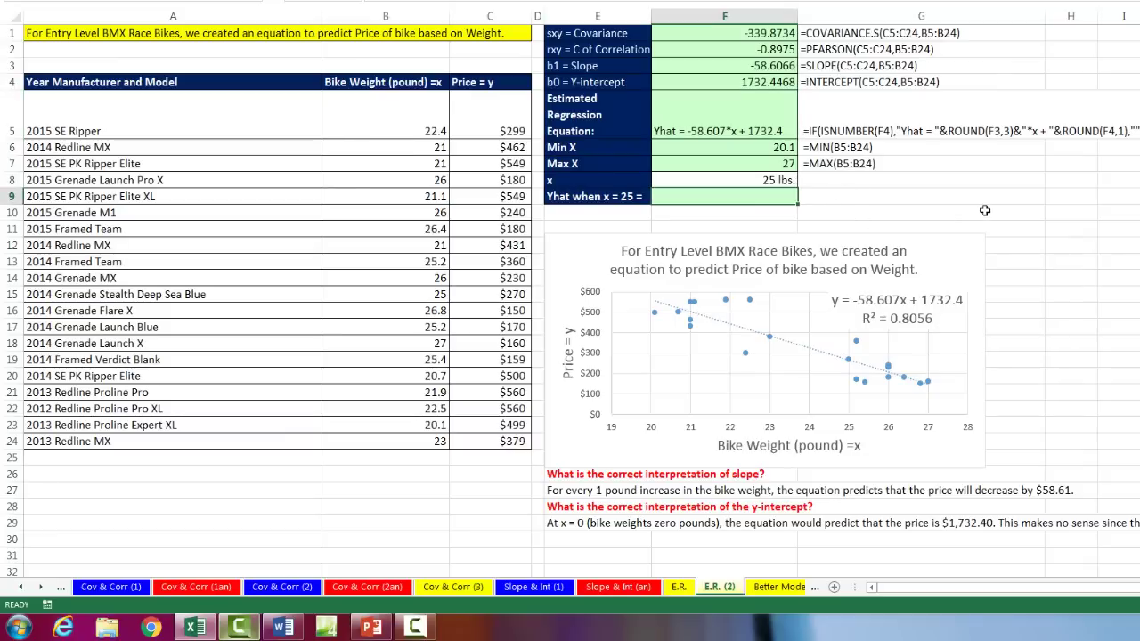
text(=)
key(Up)
key(Up)
key(Up)
key(Up)
key(Up)
key(Up)
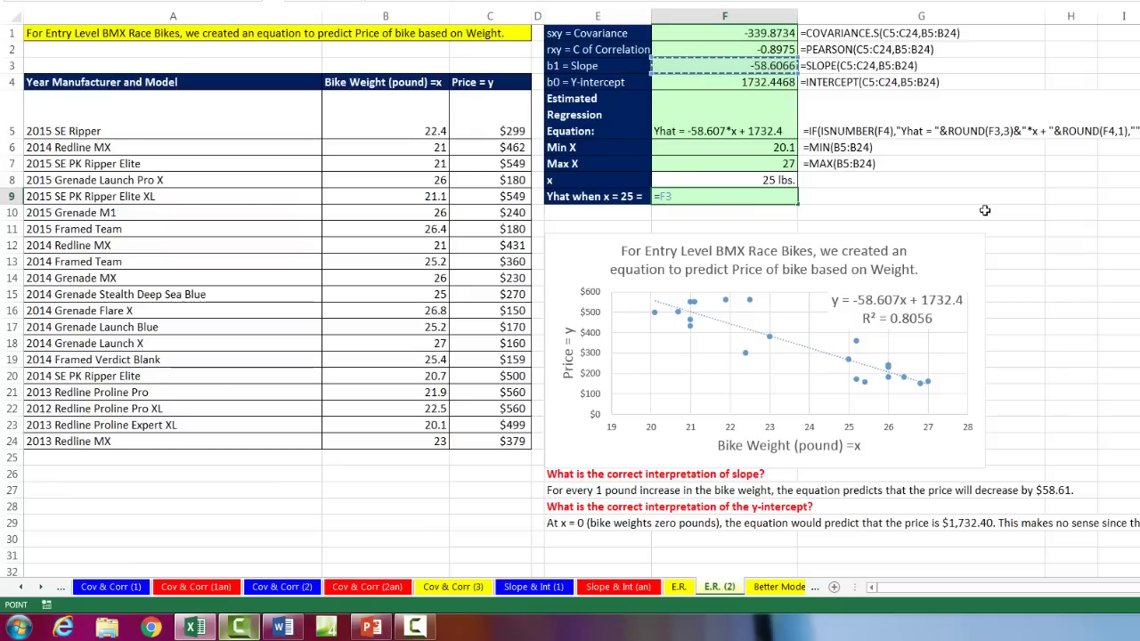
text(*)
key(Up)
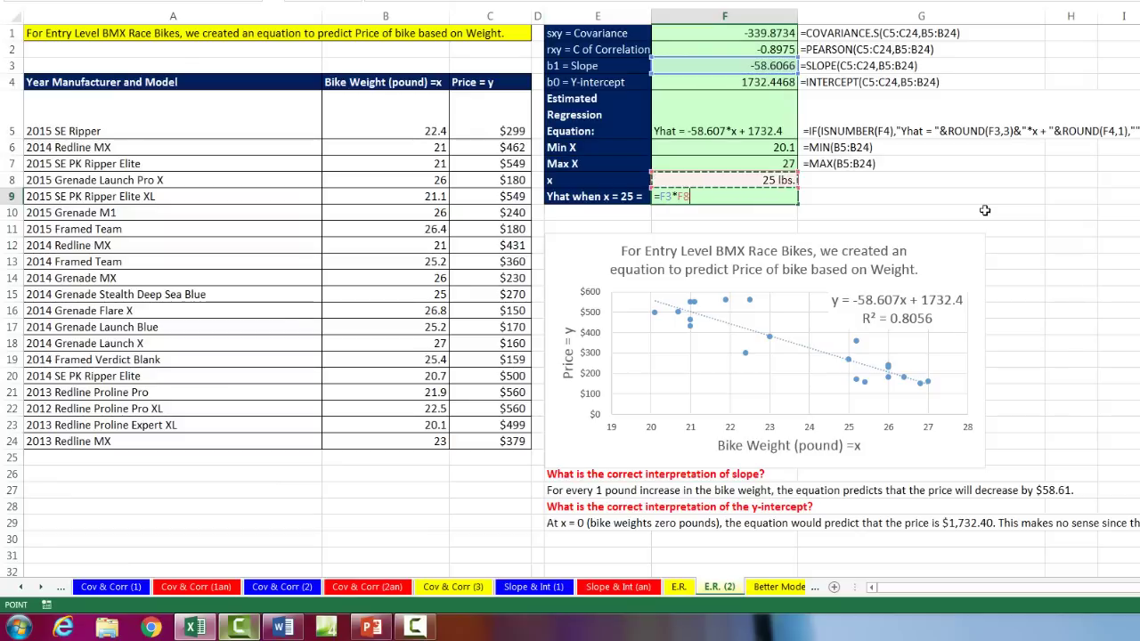
text(+)
key(Up)
key(Up)
key(Up)
key(Up)
key(Up)
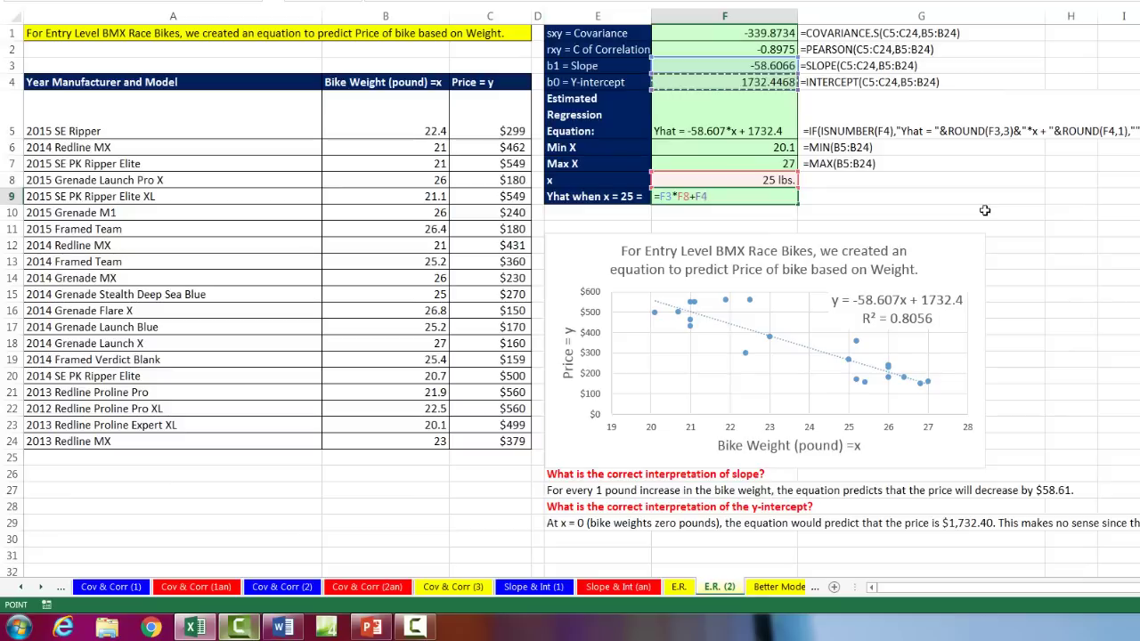
key(Return)
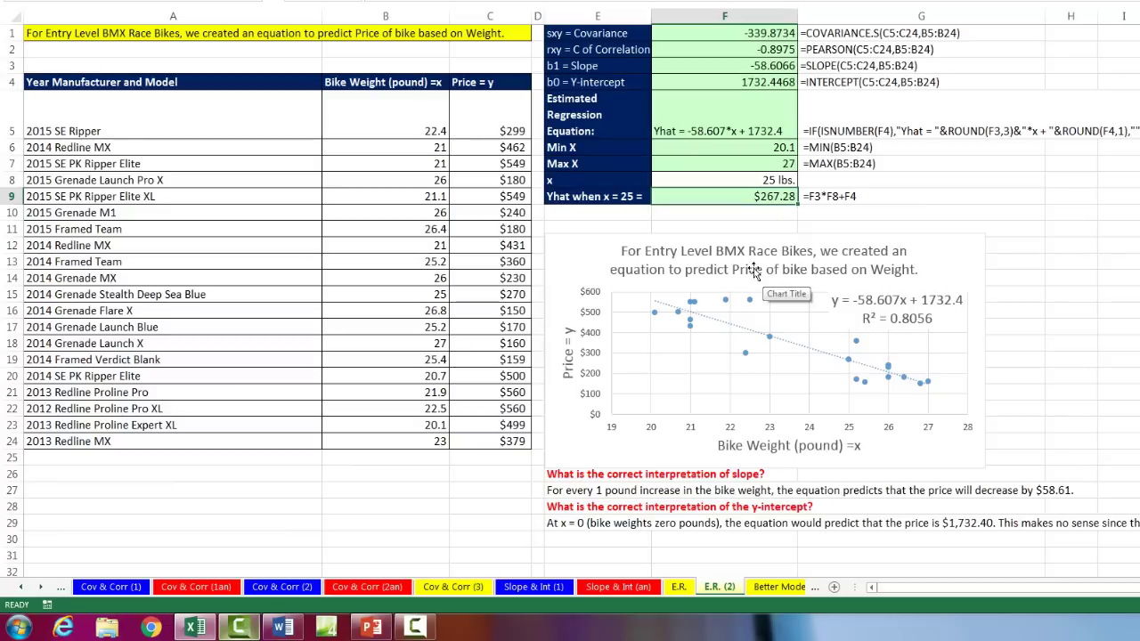
Revisit the Slope & Int (1) sheet and open the E.R. sheet to examine the experimental region chart.
click(534, 587)
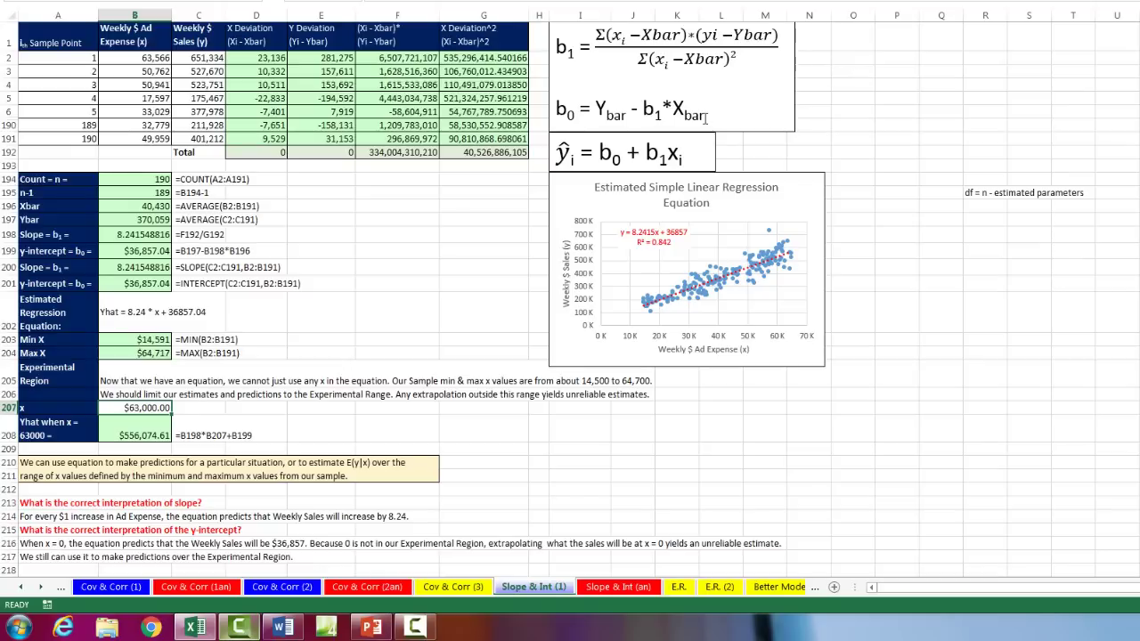
click(682, 588)
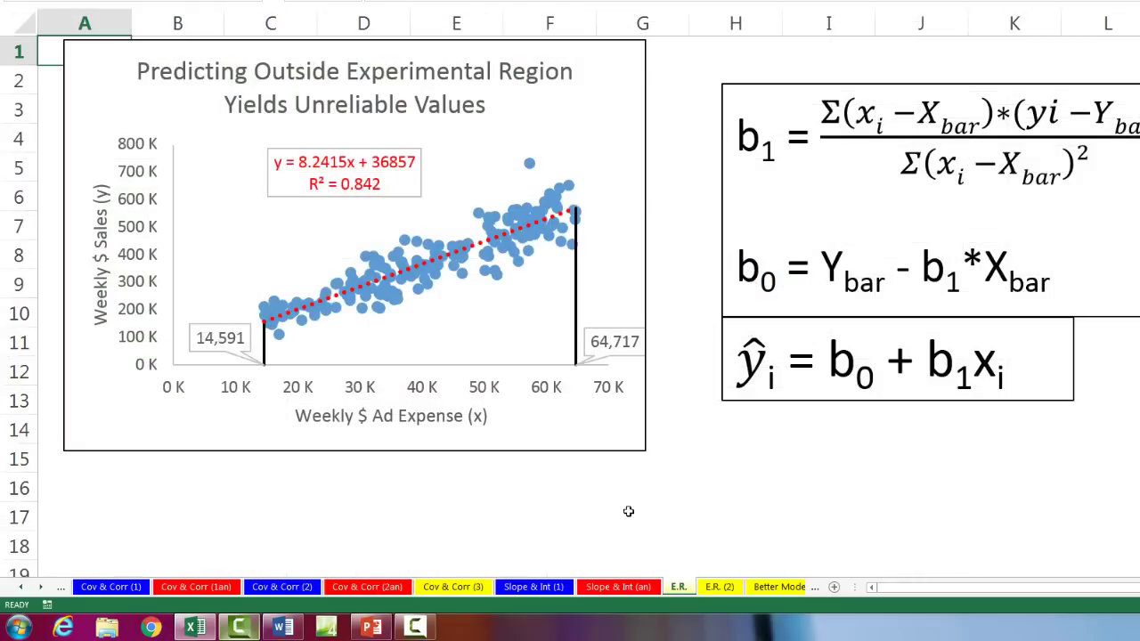